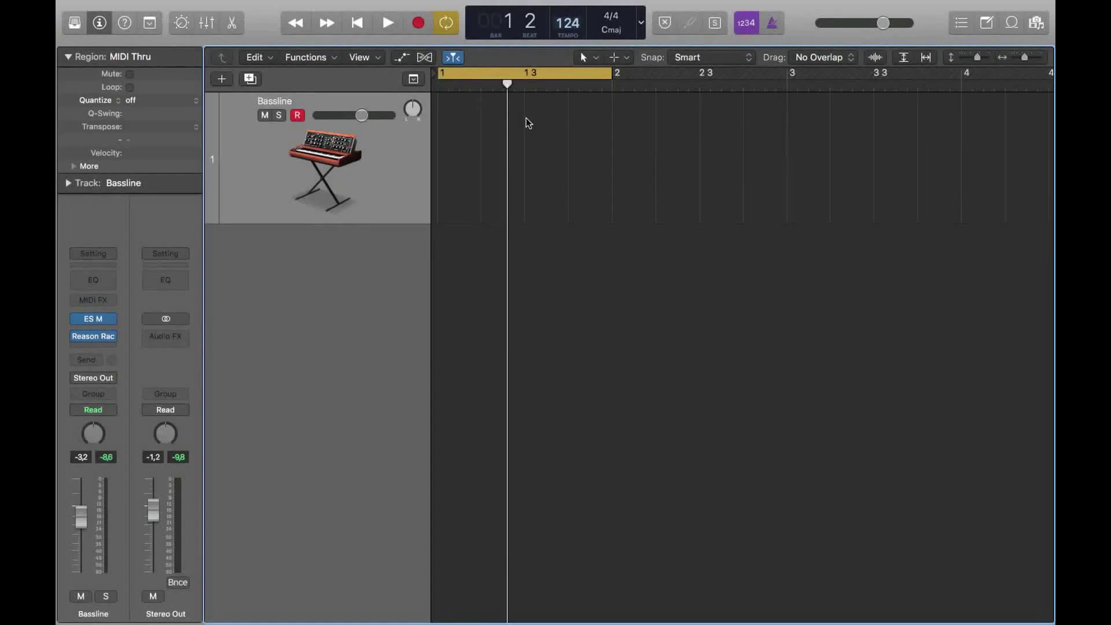
# Insert the Reason Rack Plugin (Audio Units > Reason Studios) into the Bassline track's MIDI FX slot.
pyautogui.click(95, 319)
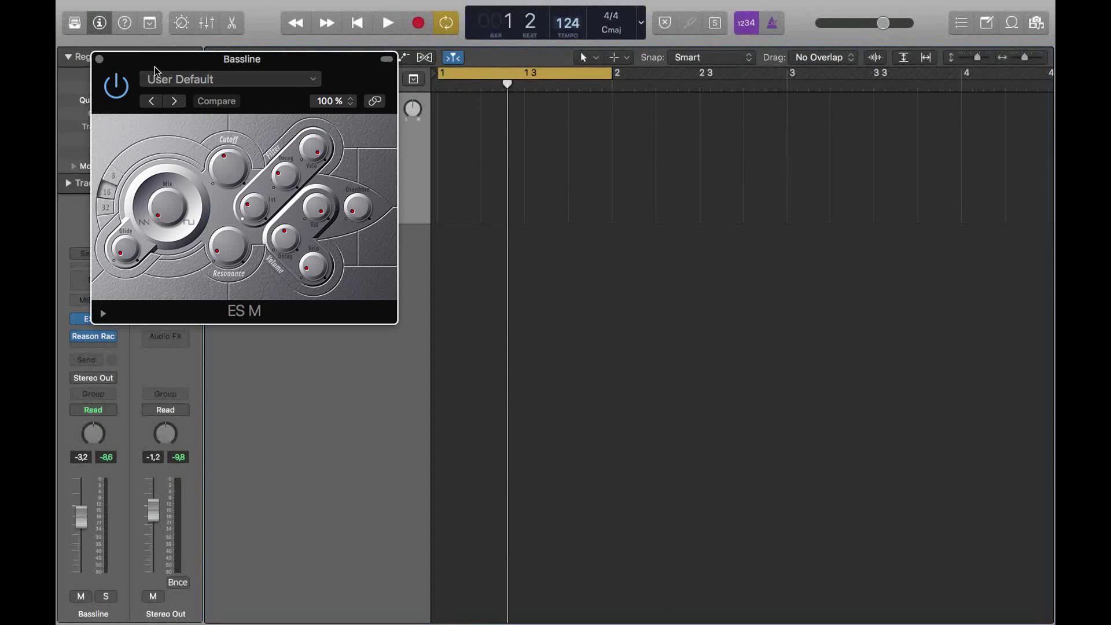
pyautogui.click(100, 59)
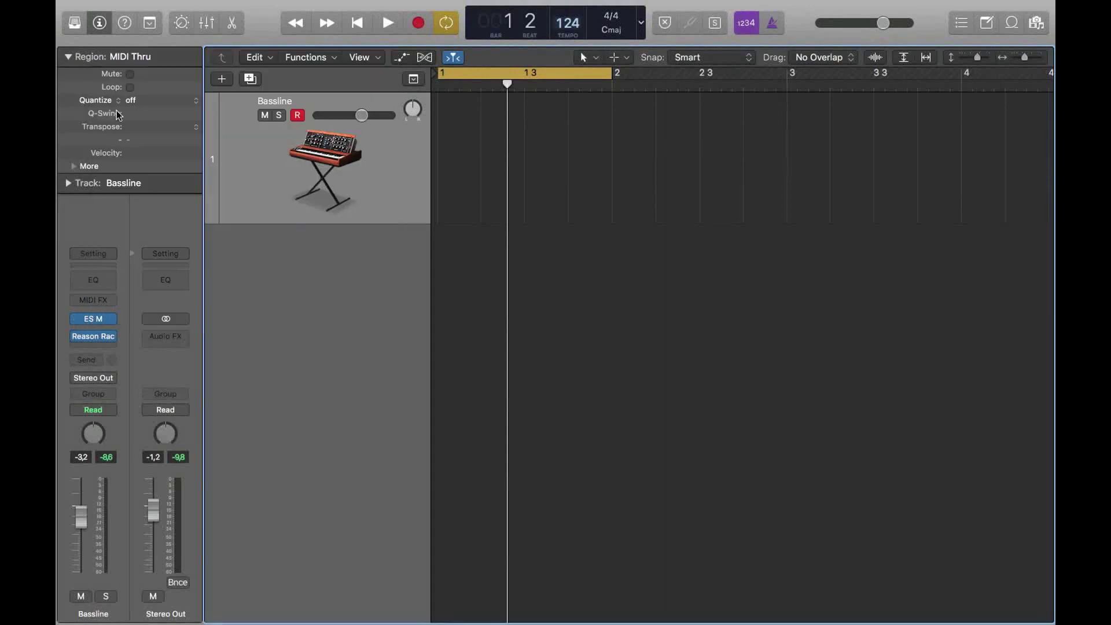
pyautogui.click(115, 302)
pyautogui.moveTo(164, 424)
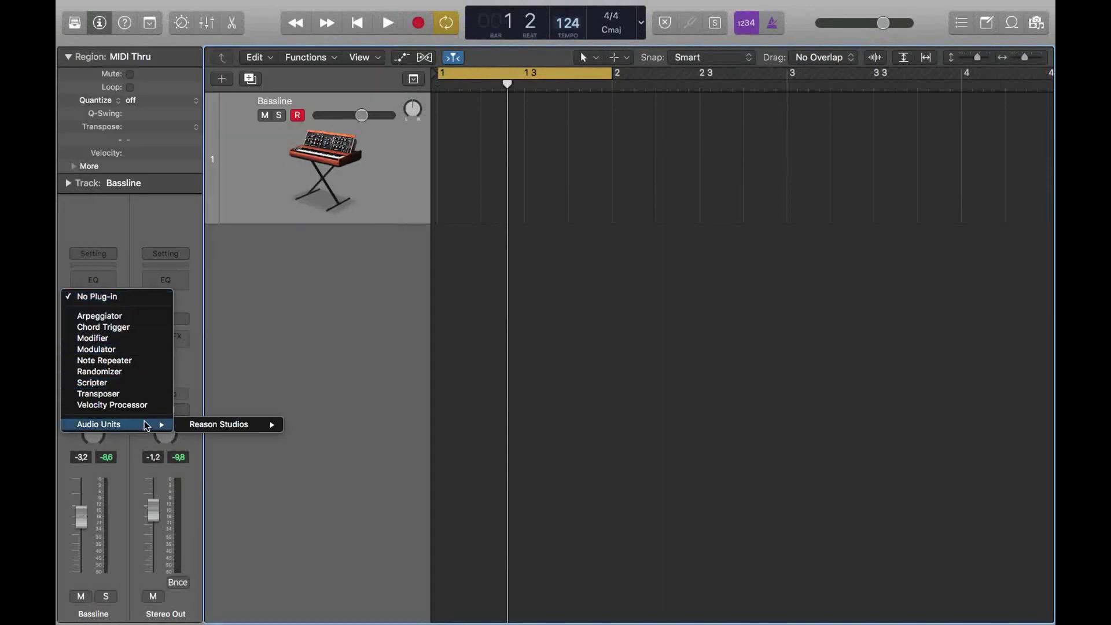
pyautogui.moveTo(220, 426)
pyautogui.click(302, 426)
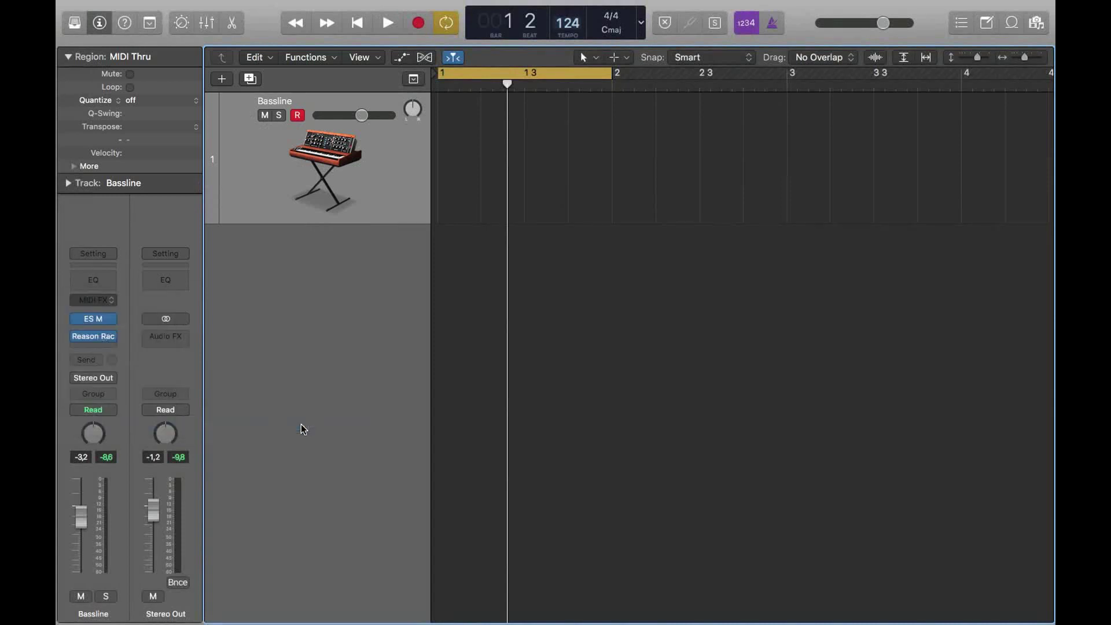
pyautogui.click(468, 547)
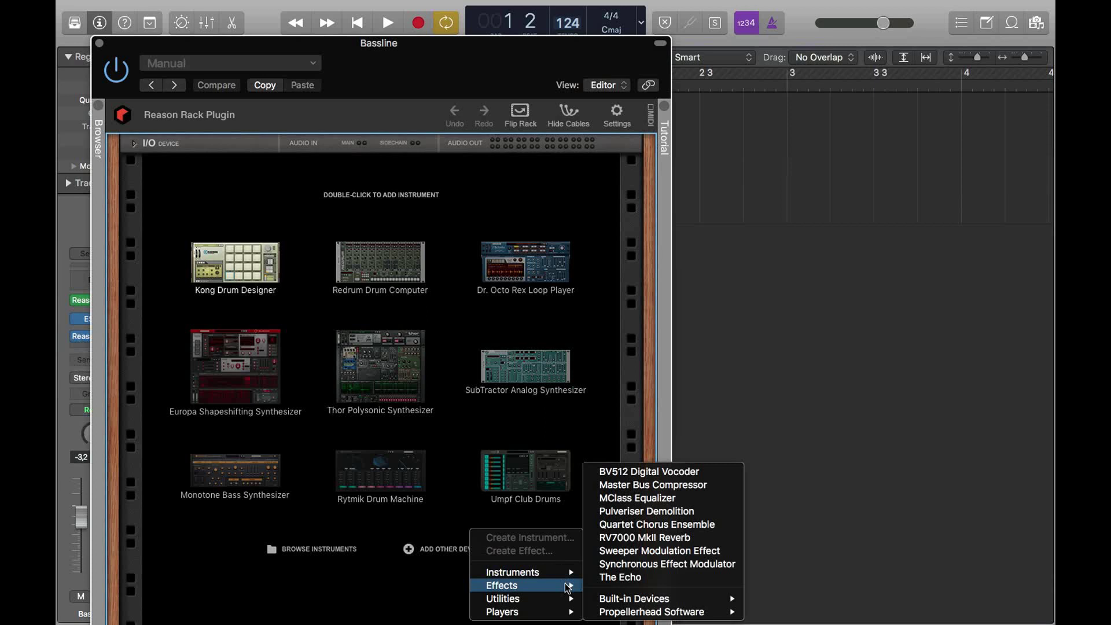
pyautogui.moveTo(566, 599)
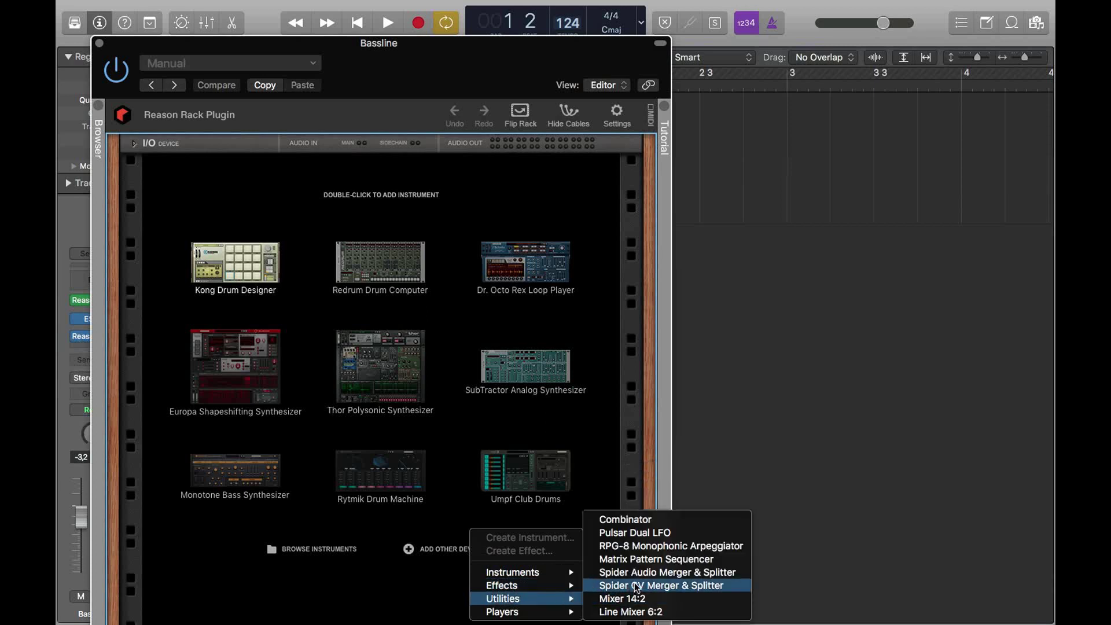
# Add a Matrix Pattern Sequencer, then a MIDI Out Device from Instruments > Built-in Devices beneath it.
pyautogui.click(645, 560)
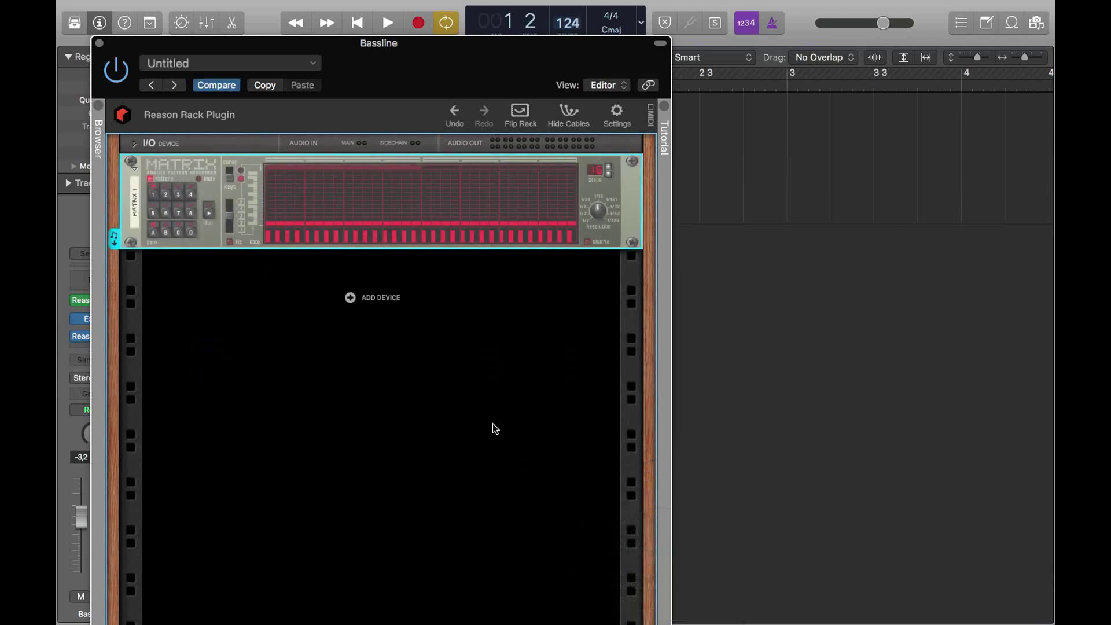
pyautogui.rightClick(399, 302)
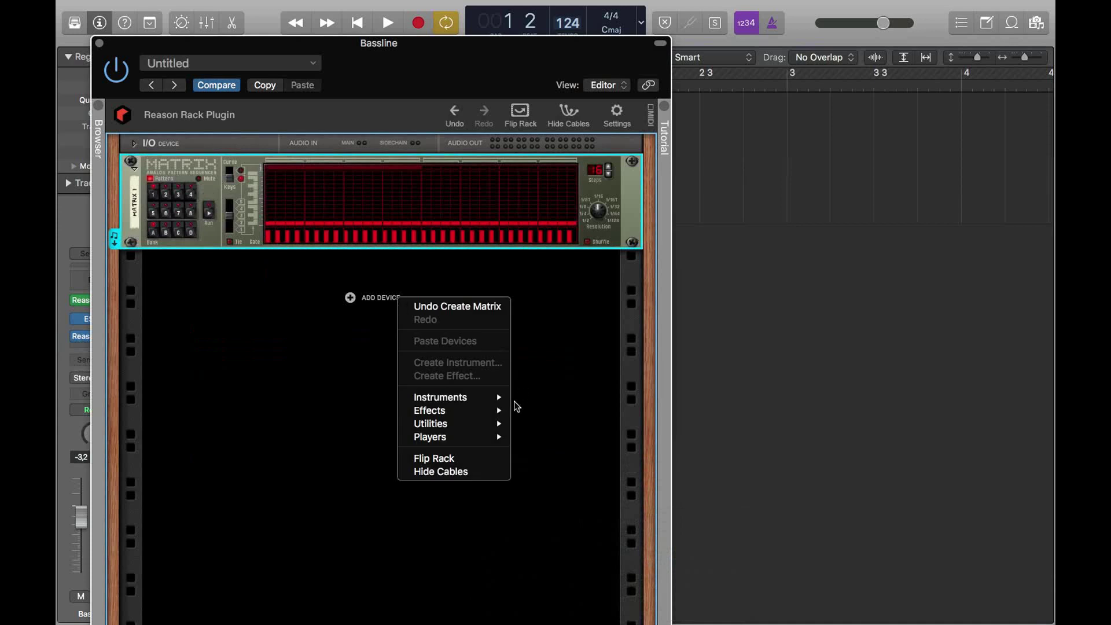
pyautogui.moveTo(502, 398)
pyautogui.moveTo(653, 529)
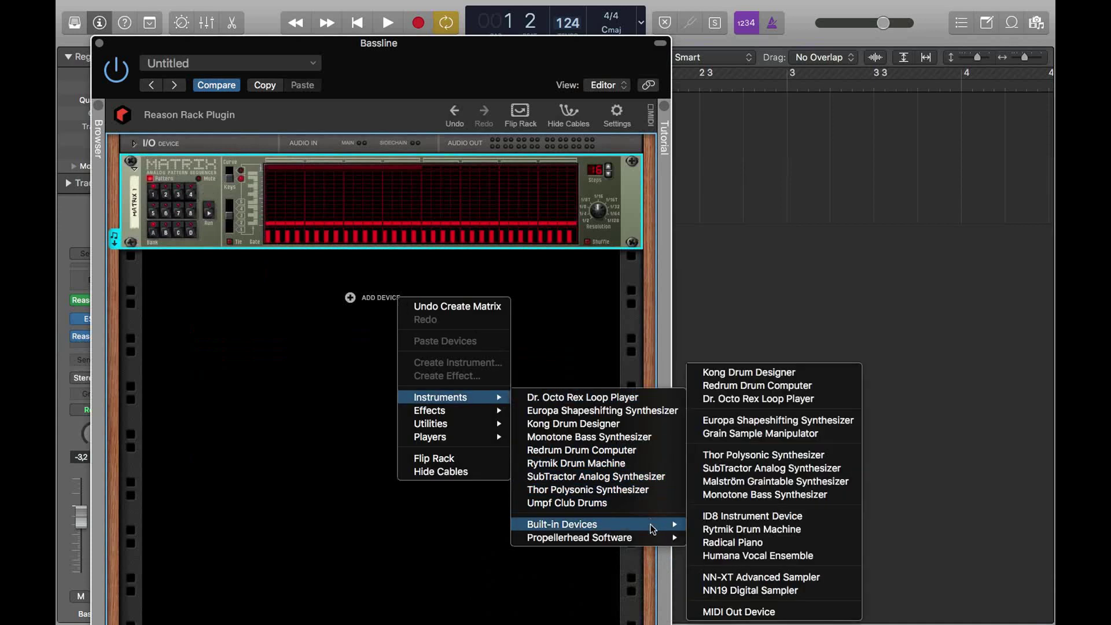
pyautogui.click(753, 611)
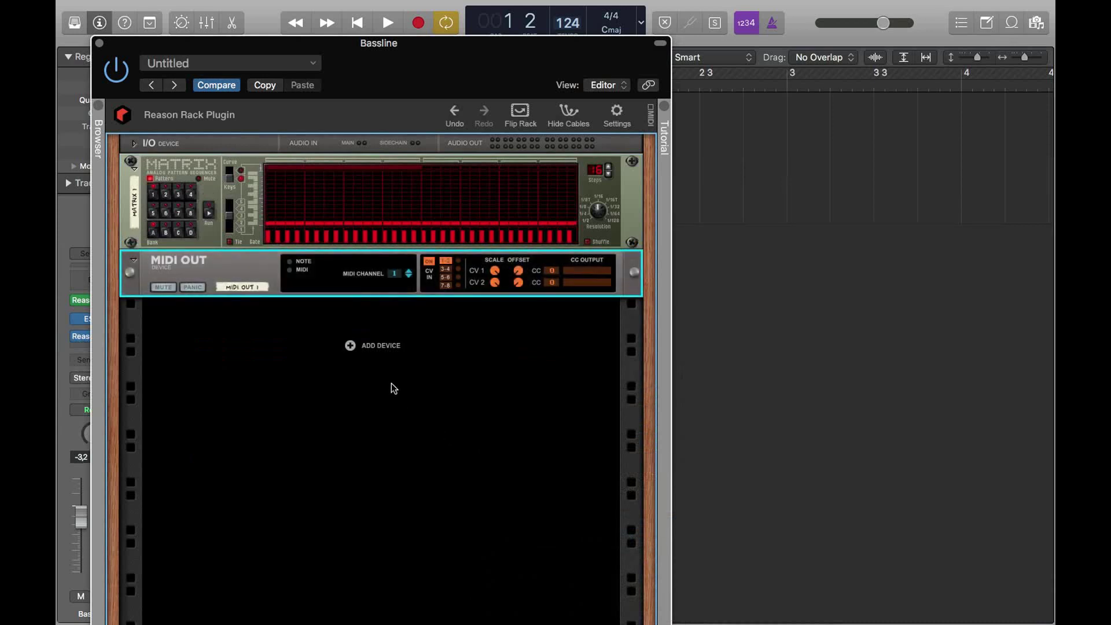
# Flip the rack and cable Matrix Note CV to MIDI Out CV, Gate CV to MIDI Out Gate.
pyautogui.press('Tab')
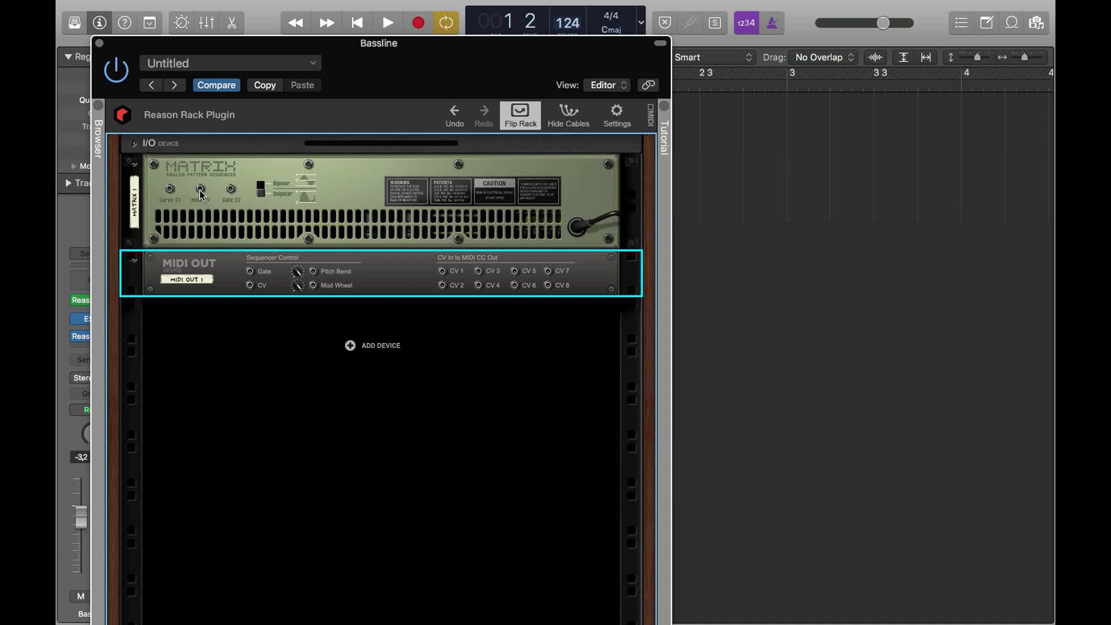
pyautogui.moveTo(200, 191); pyautogui.dragTo(249, 287)
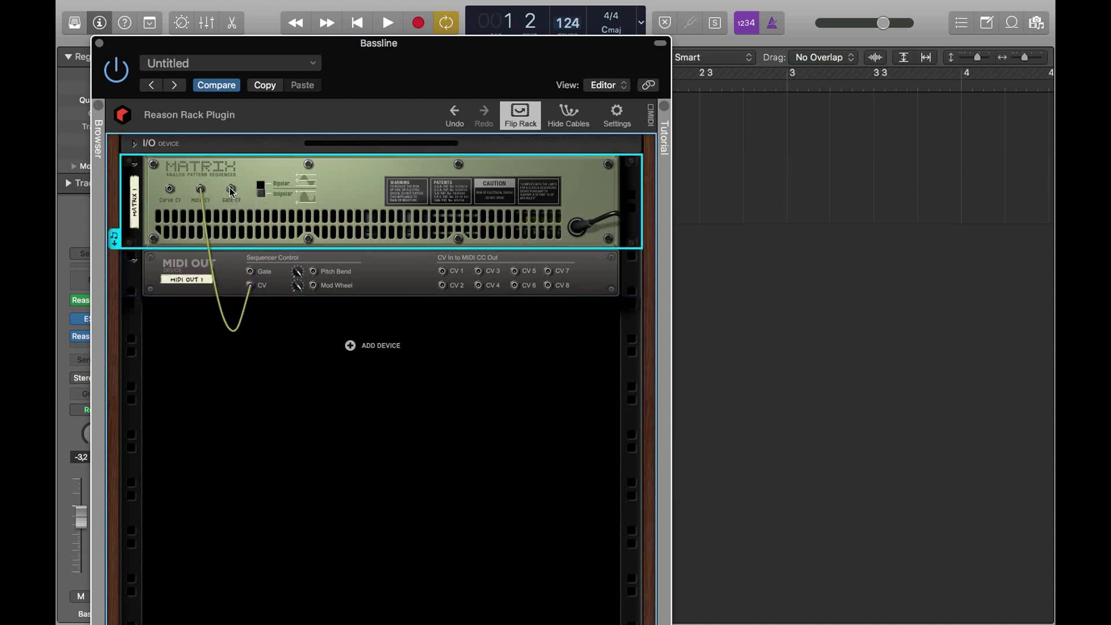
pyautogui.moveTo(231, 190); pyautogui.dragTo(252, 272)
# With playback running, lower the Matrix octave and draw low notes across the first ten steps.
pyautogui.press('Tab')
pyautogui.press('space')
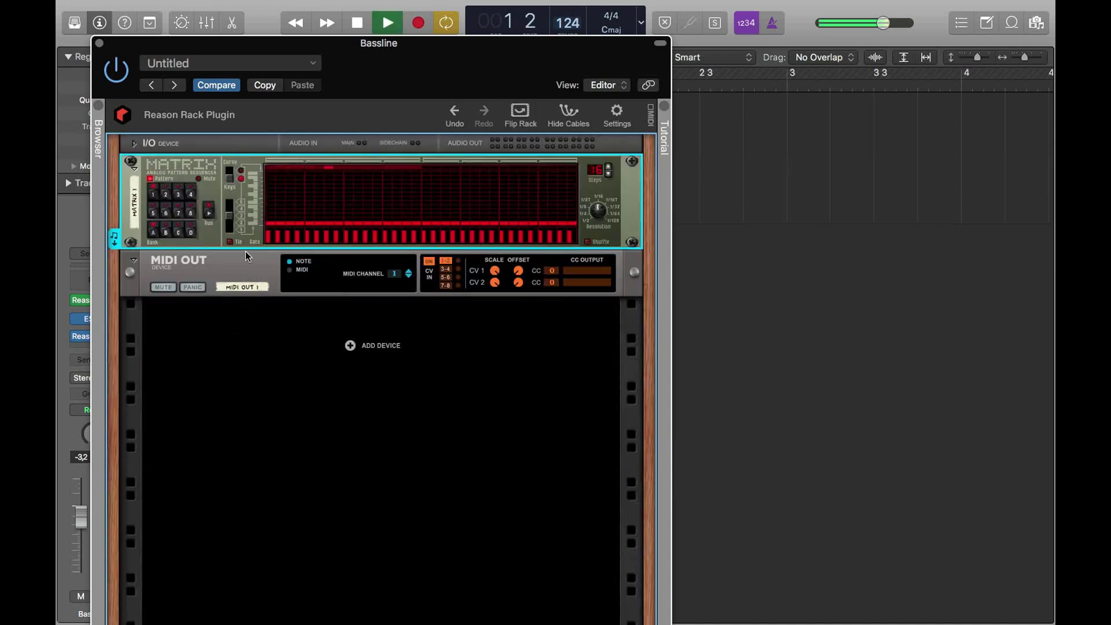
pyautogui.click(232, 223)
pyautogui.moveTo(274, 224)
pyautogui.mouseDown()
pyautogui.moveTo(580, 230)
pyautogui.moveTo(356, 224)
pyautogui.mouseUp()
# Add higher notes at steps 2, 3 and several later steps, then stop playback.
pyautogui.click(280, 172)
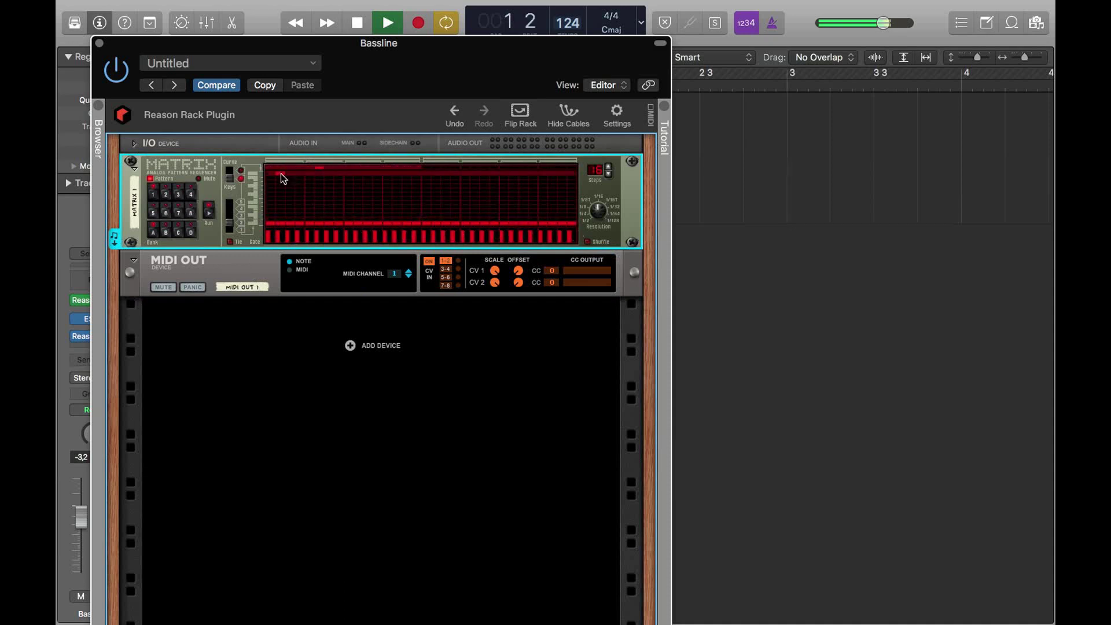
pyautogui.click(311, 174)
pyautogui.click(367, 174)
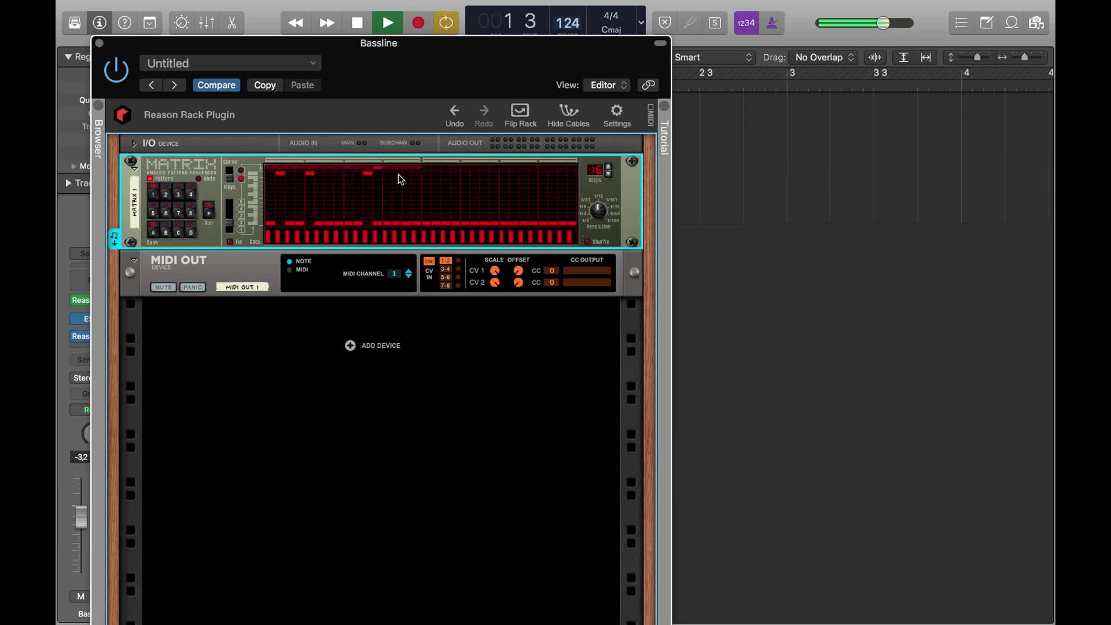
pyautogui.moveTo(399, 173); pyautogui.dragTo(407, 173)
pyautogui.click(407, 221)
pyautogui.press('space')
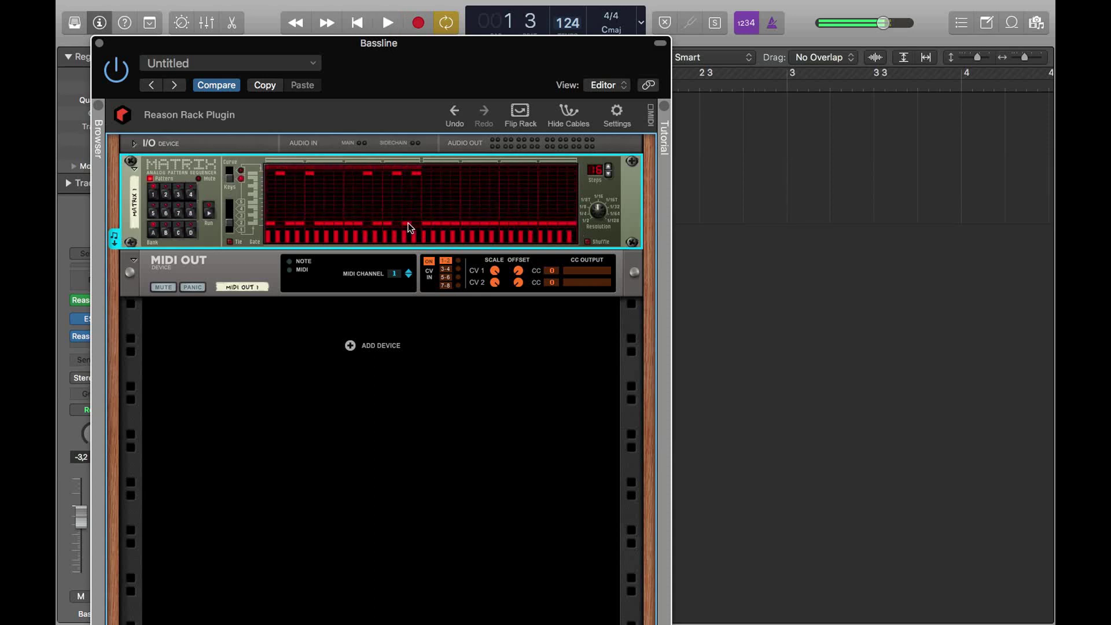
pyautogui.moveTo(240, 50); pyautogui.dragTo(702, 12)
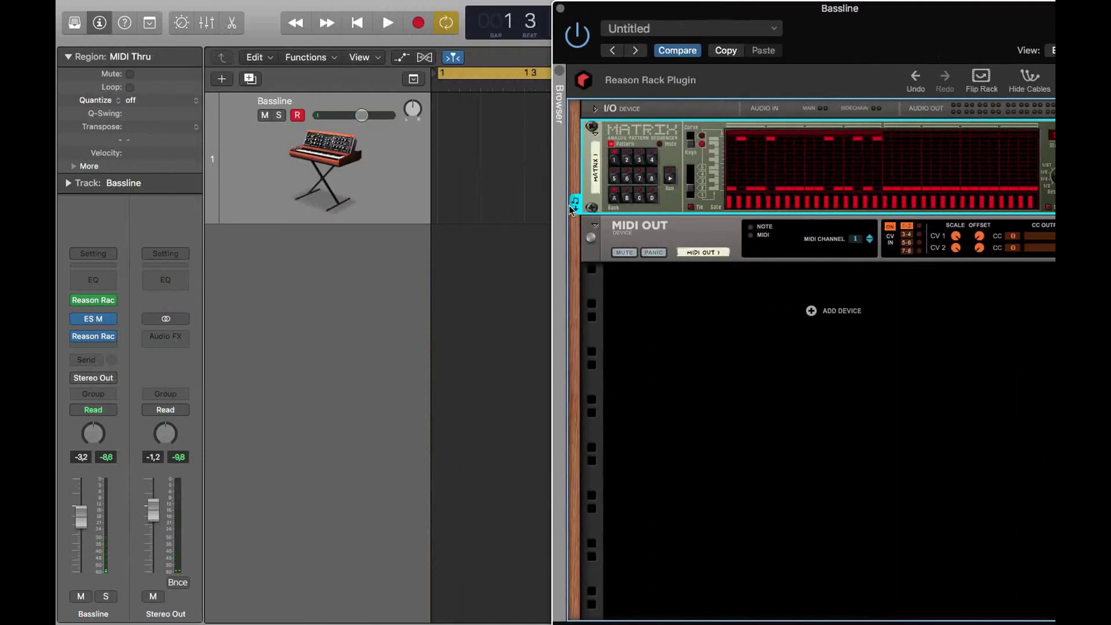
# Drag the Matrix pattern to bar 1 of the Bassline track and bypass the Reason Rack effect.
pyautogui.moveTo(576, 207); pyautogui.dragTo(452, 153)
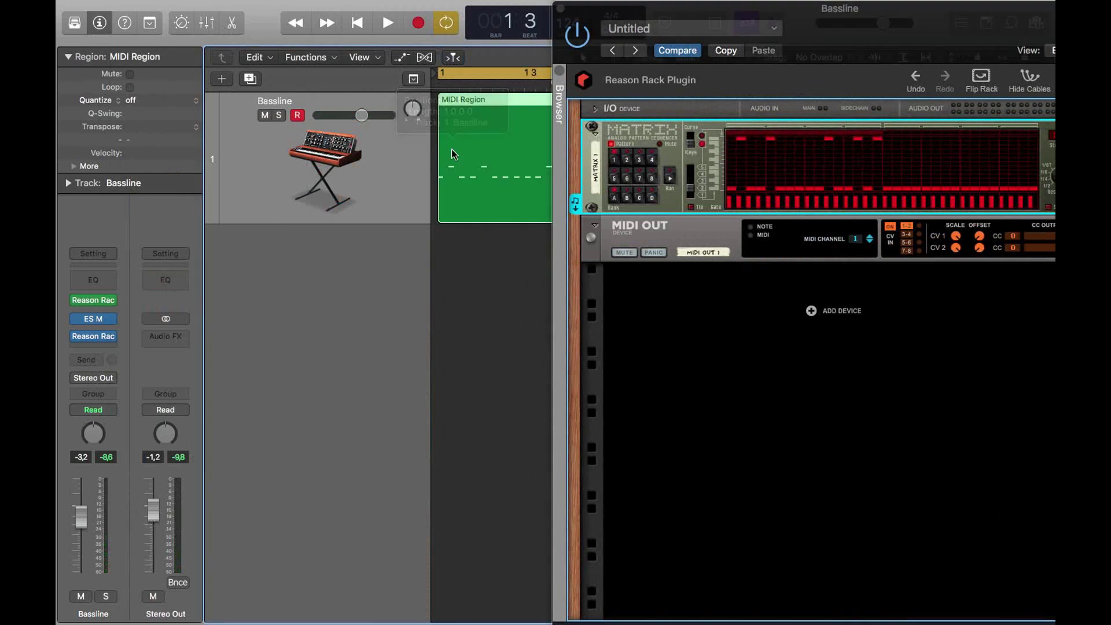
pyautogui.click(560, 9)
pyautogui.click(77, 300)
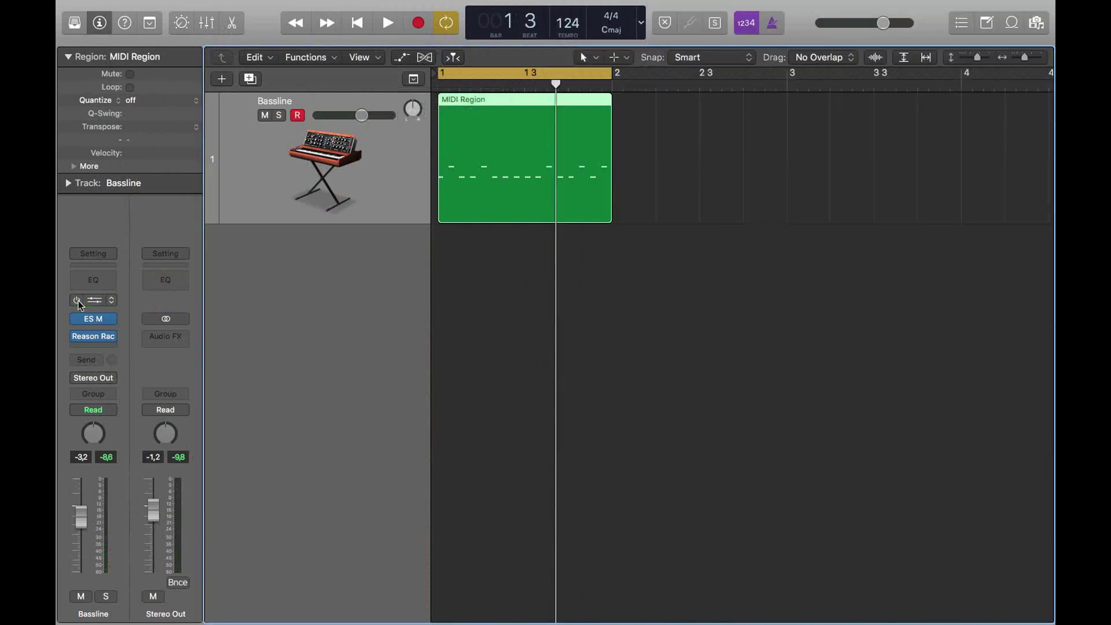
# In the Piano Roll, raise the 1.1.2 and 1.4.2 C3 notes to D3, drop 1.3.3 to B2, and raise the last note.
pyautogui.doubleClick(463, 107)
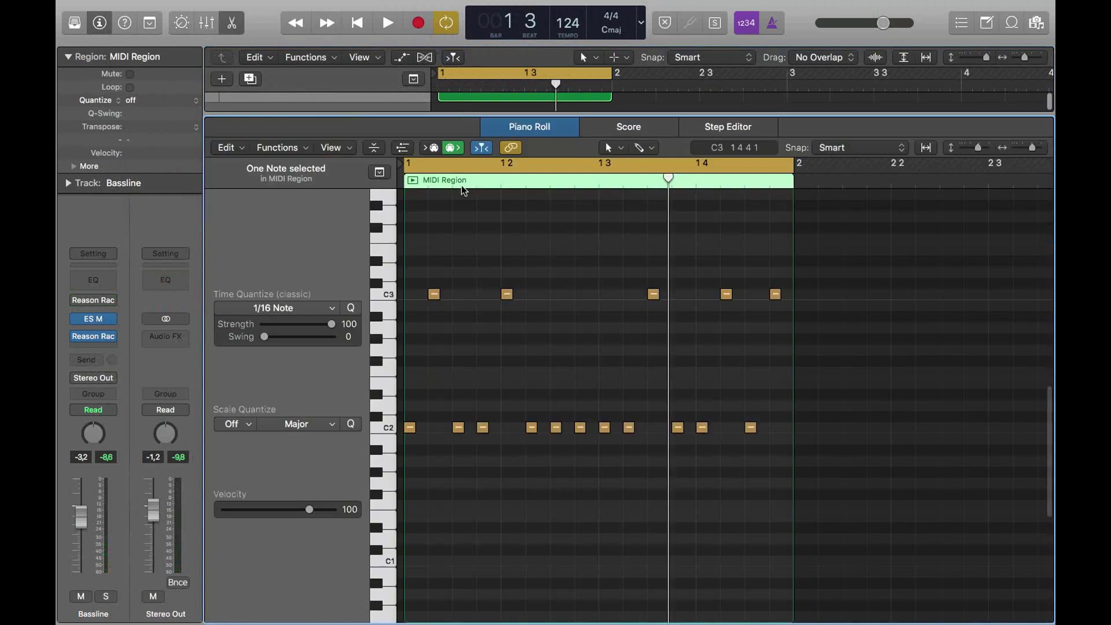
pyautogui.press('space')
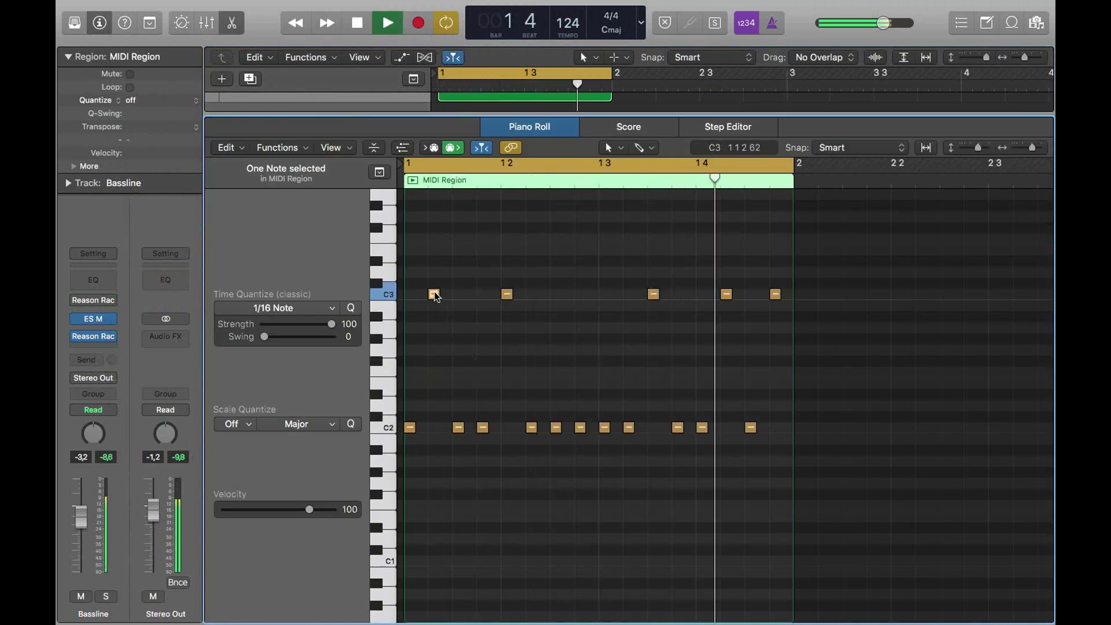
pyautogui.moveTo(434, 294); pyautogui.dragTo(434, 261)
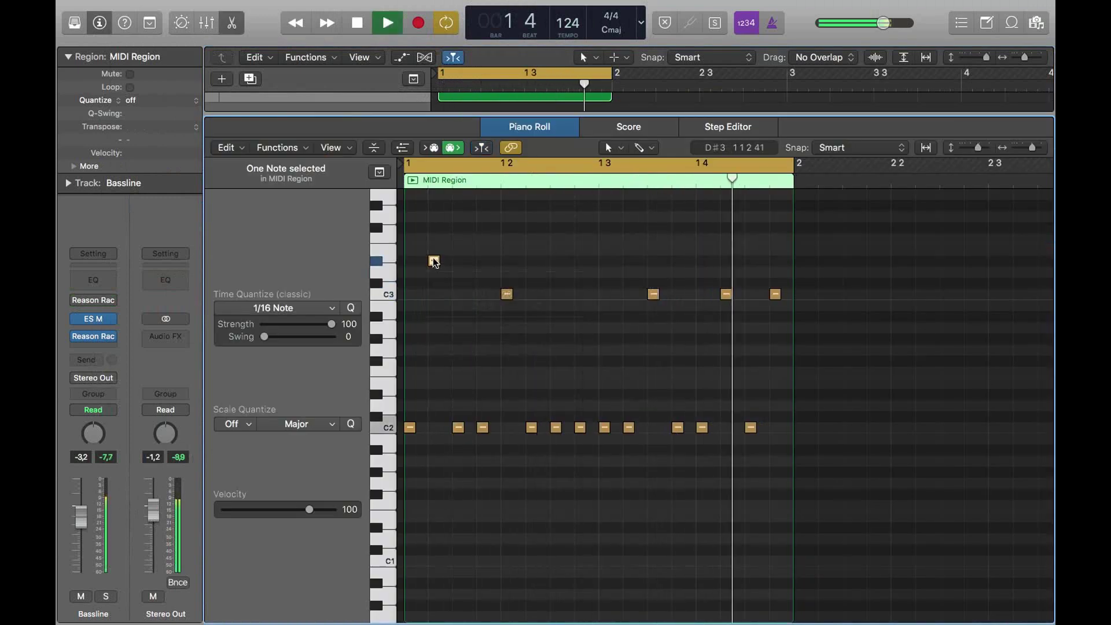
pyautogui.click(653, 294)
pyautogui.moveTo(655, 296); pyautogui.dragTo(653, 317)
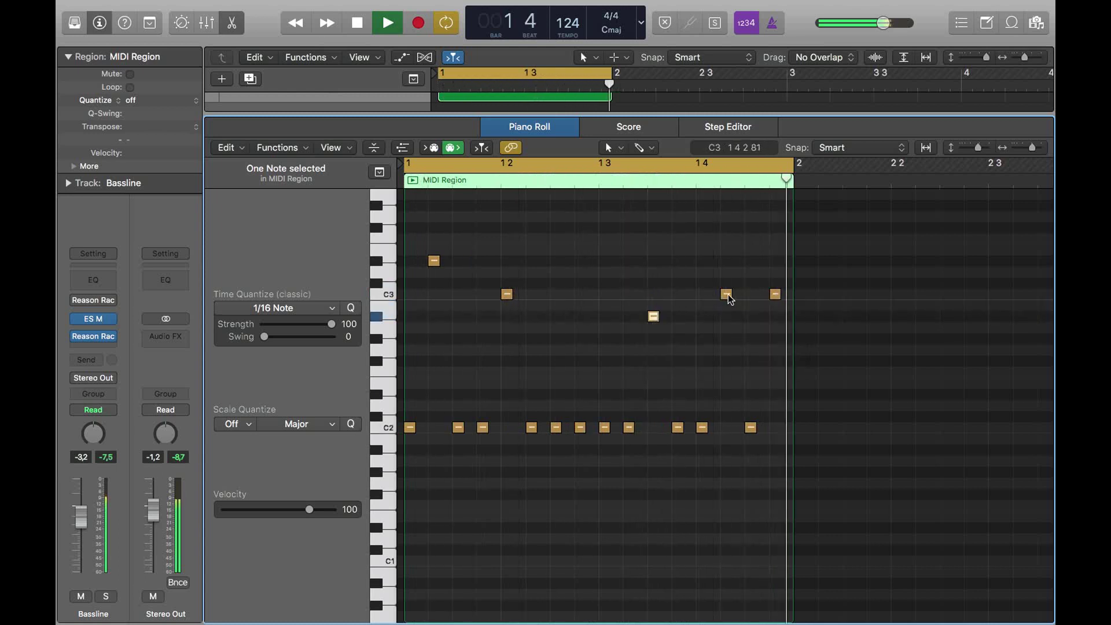
pyautogui.moveTo(724, 294); pyautogui.dragTo(726, 259)
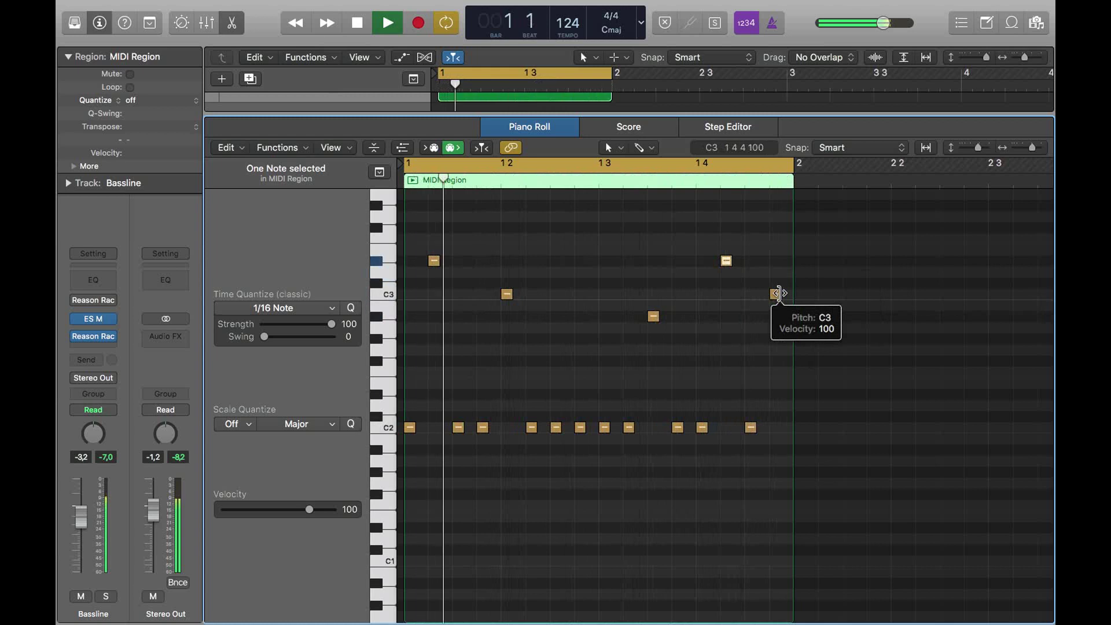
pyautogui.press('space')
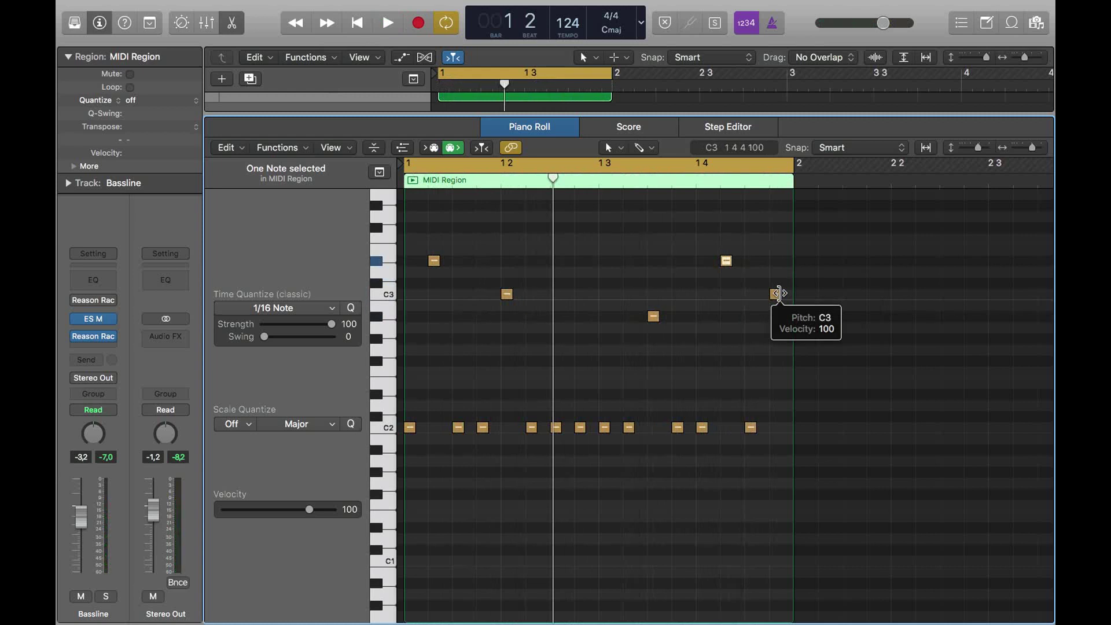
pyautogui.moveTo(778, 294); pyautogui.dragTo(683, 273)
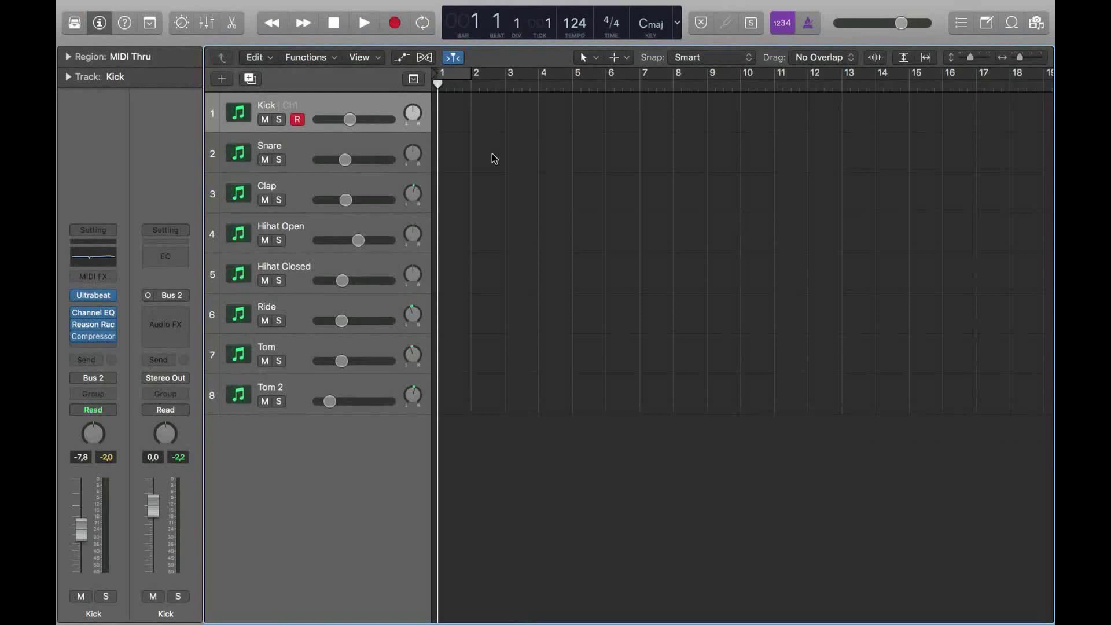
# Open Ultrabeat on Kick, audition Kick, Snare, Clap, hi-hat, Ride and Tom voices, then close it.
pyautogui.click(93, 295)
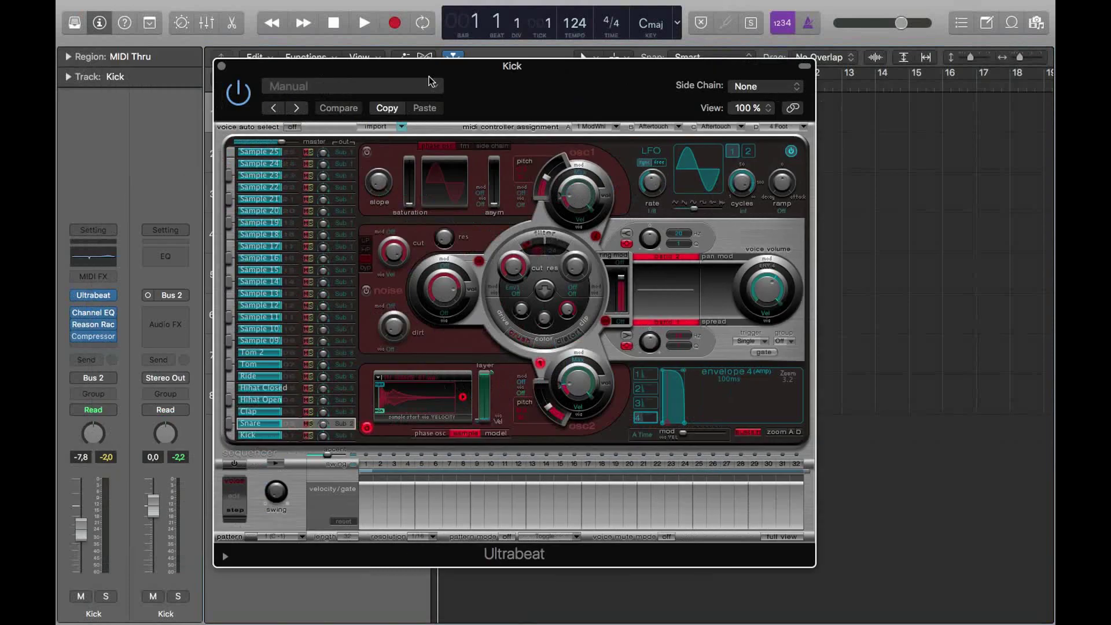
pyautogui.moveTo(429, 77); pyautogui.dragTo(555, 77)
pyautogui.click(355, 432)
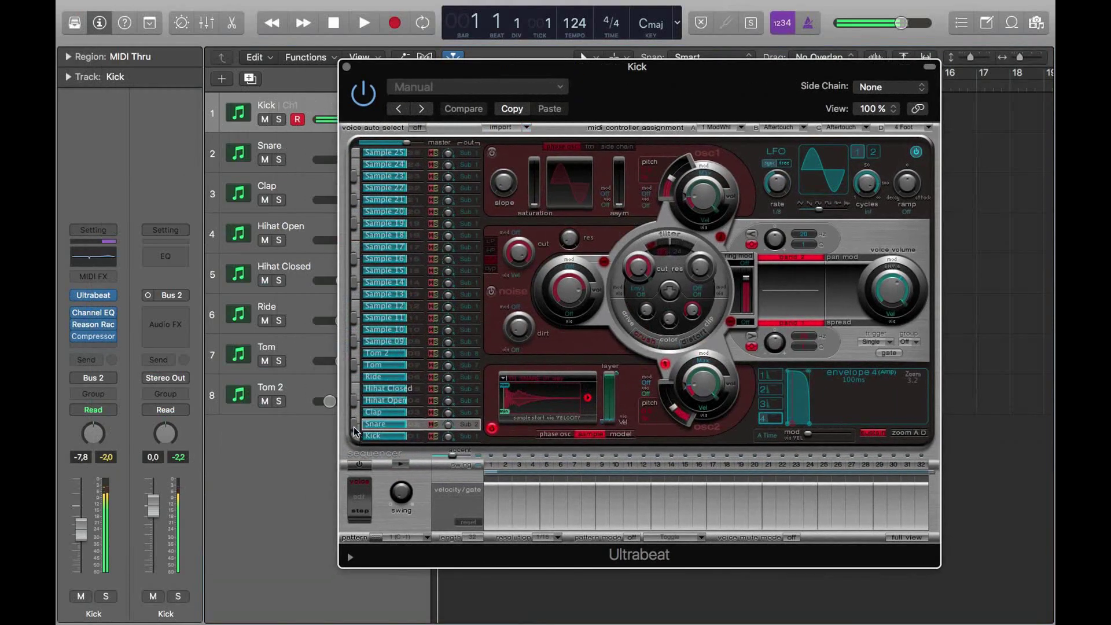
pyautogui.click(354, 427)
pyautogui.click(357, 412)
pyautogui.click(356, 401)
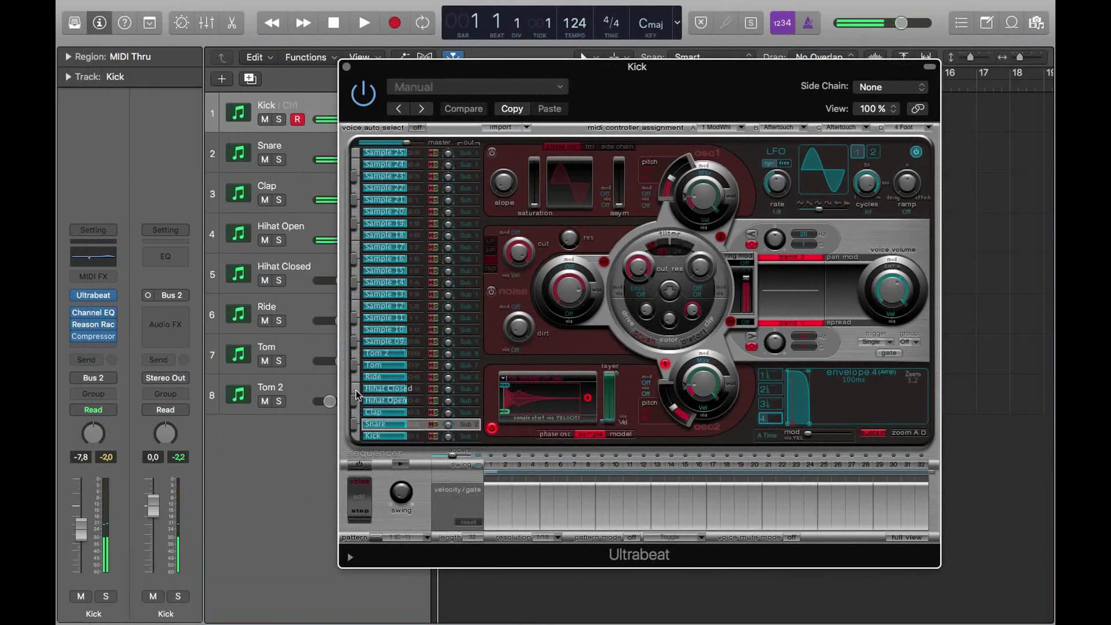
pyautogui.click(356, 390)
pyautogui.click(355, 377)
pyautogui.click(356, 366)
pyautogui.click(356, 355)
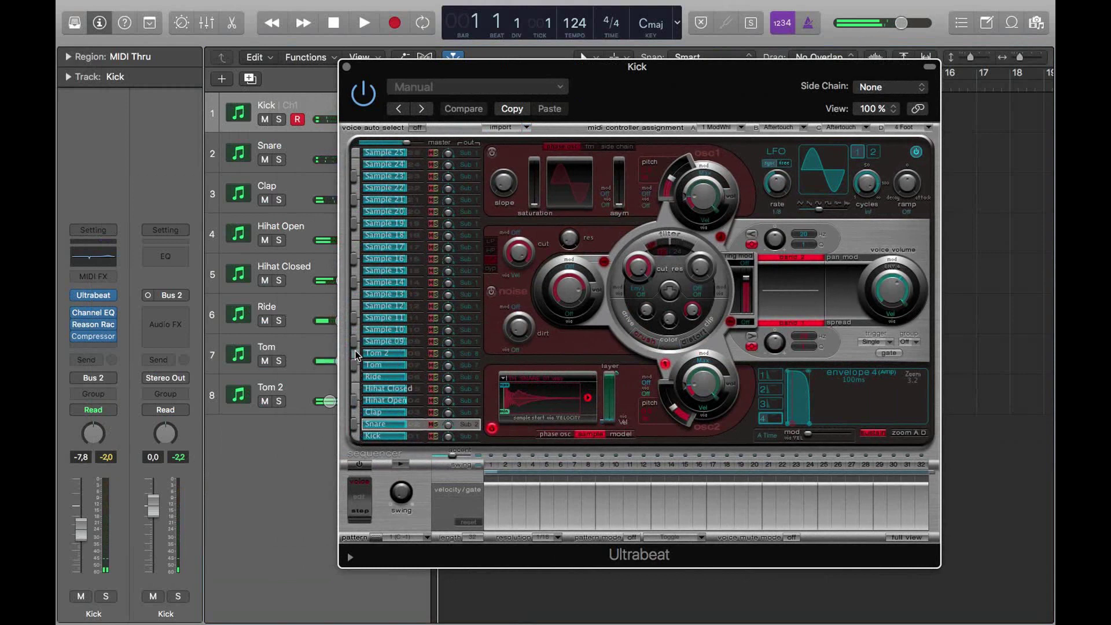
pyautogui.click(347, 67)
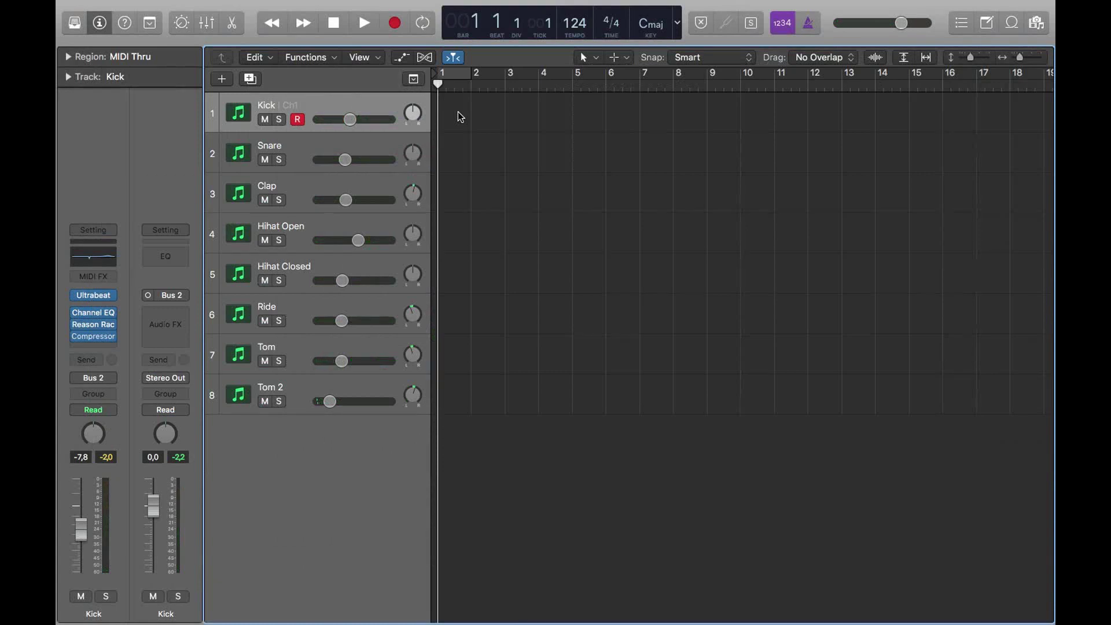
# Insert the Reason Rack Plugin into the Kick track's MIDI FX slot.
pyautogui.click(93, 276)
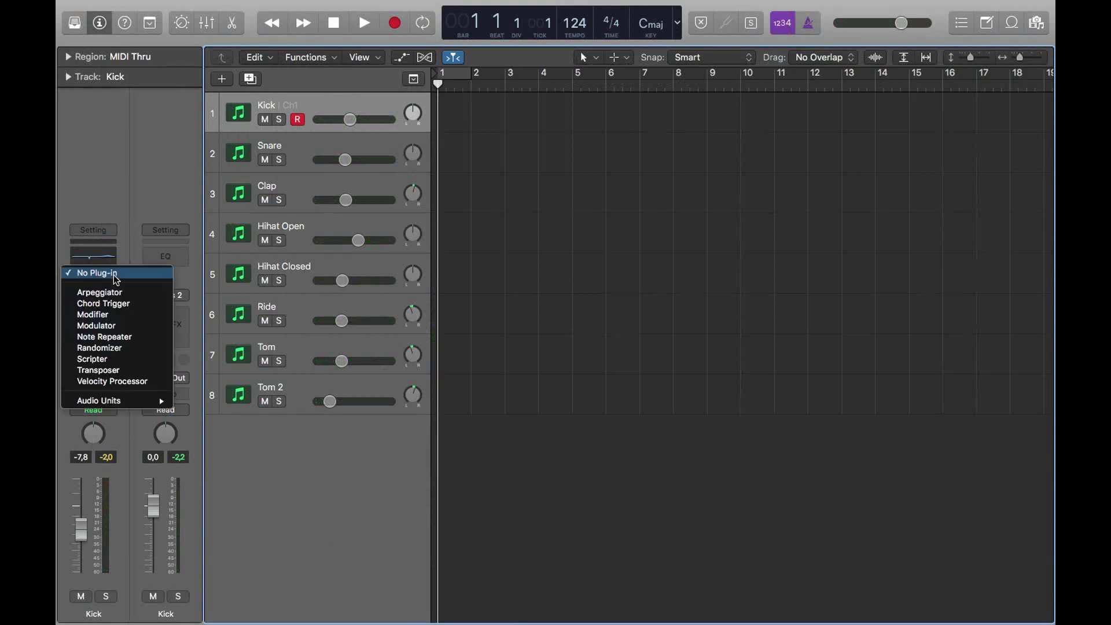
pyautogui.moveTo(149, 400)
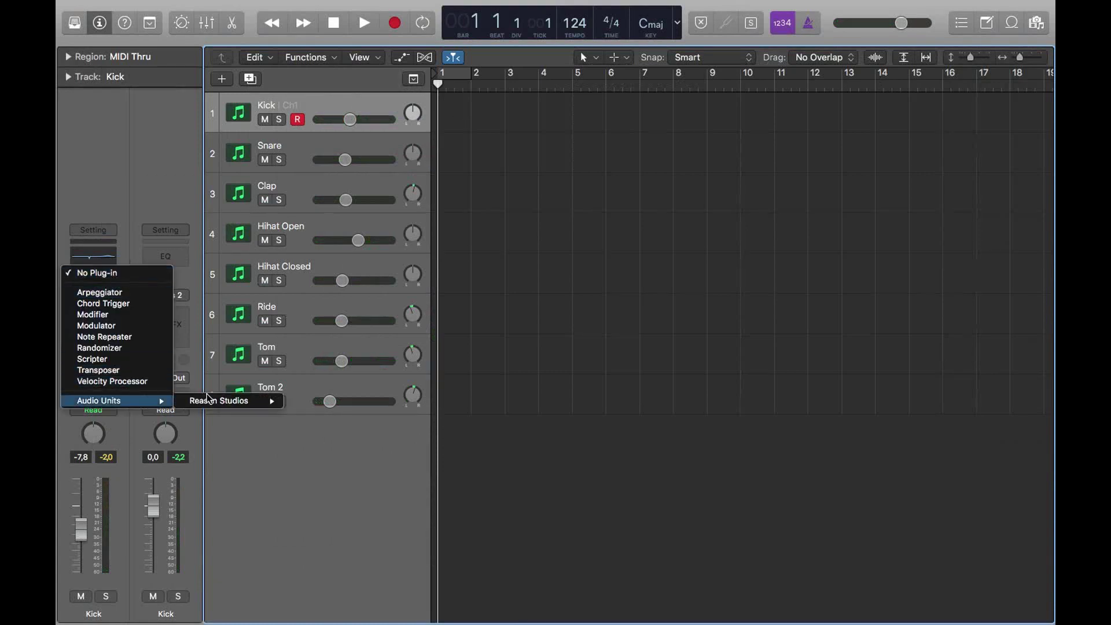
pyautogui.moveTo(254, 400)
pyautogui.click(306, 400)
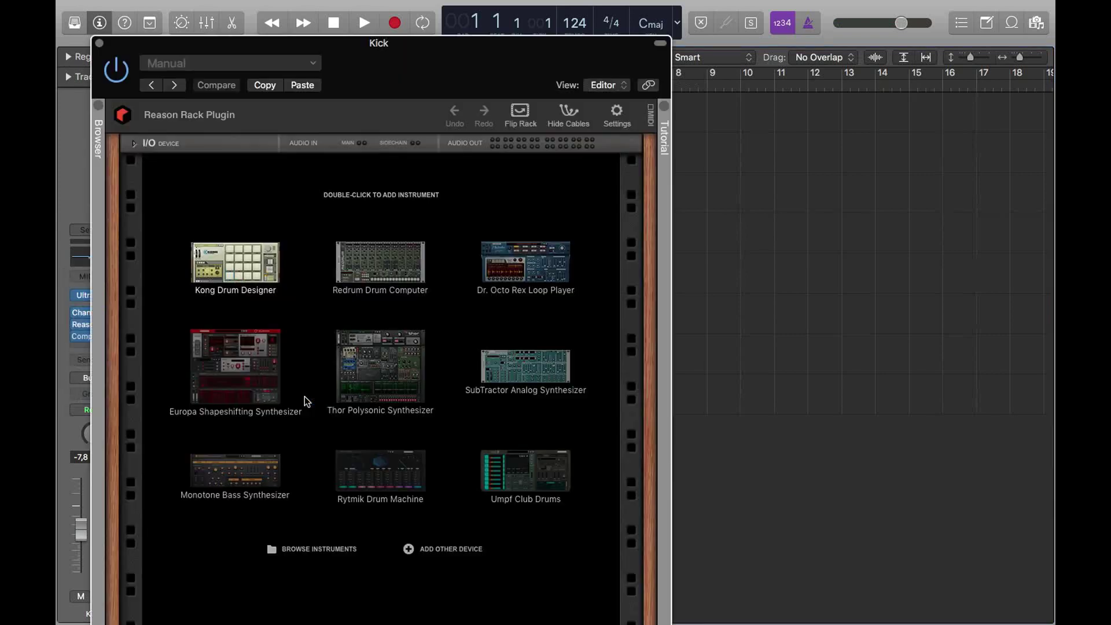
# Add a Drum Sequencer from Players to the rack and move the rack window aside.
pyautogui.click(458, 548)
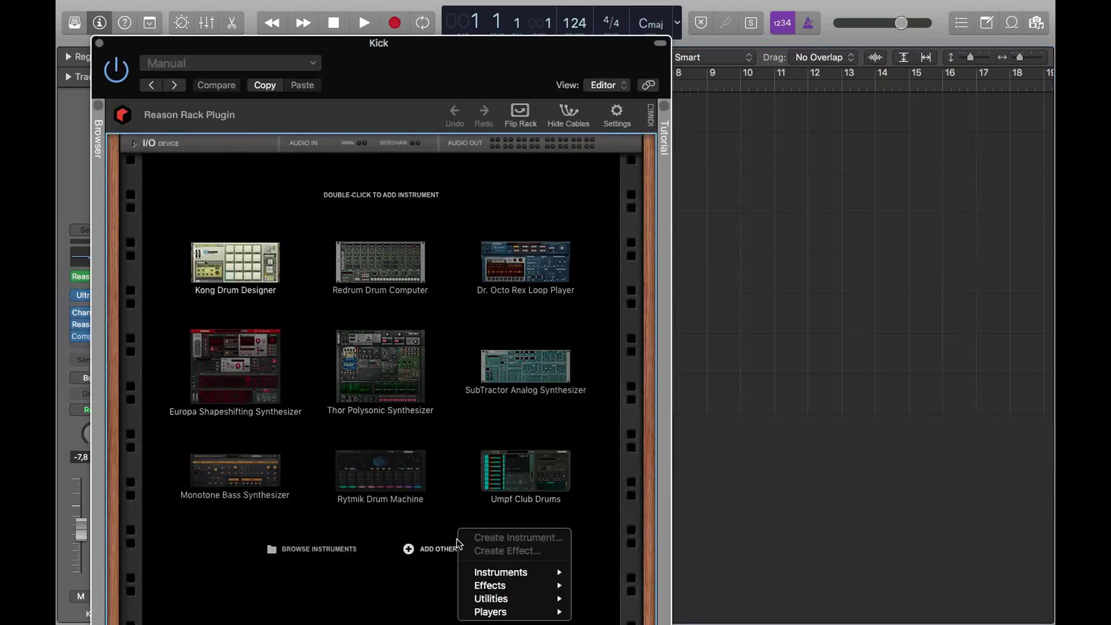
pyautogui.moveTo(545, 614)
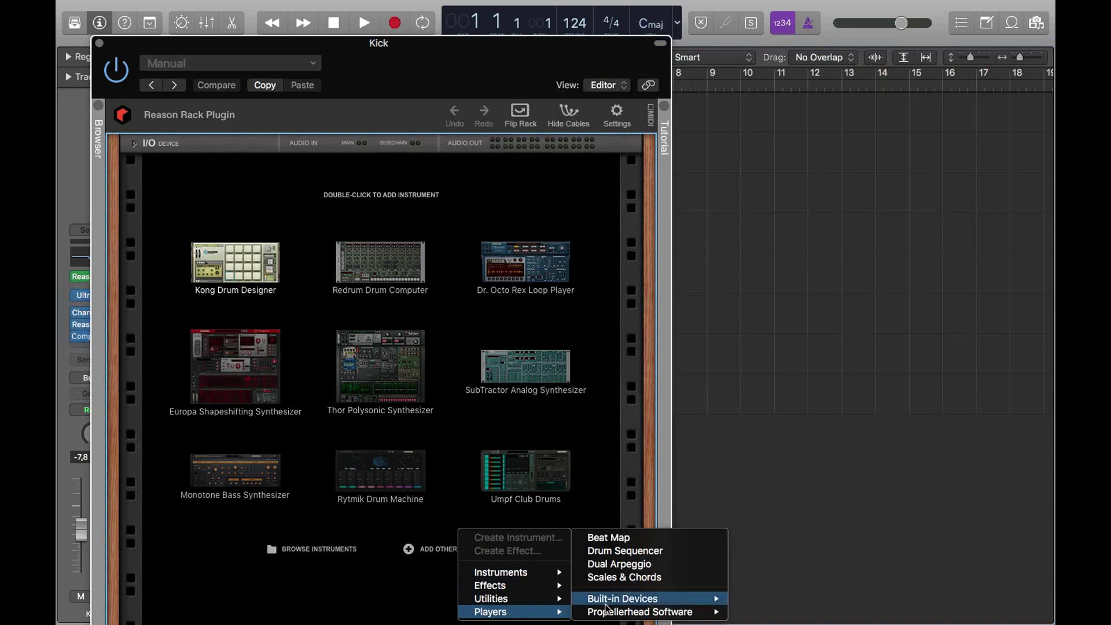
pyautogui.click(643, 551)
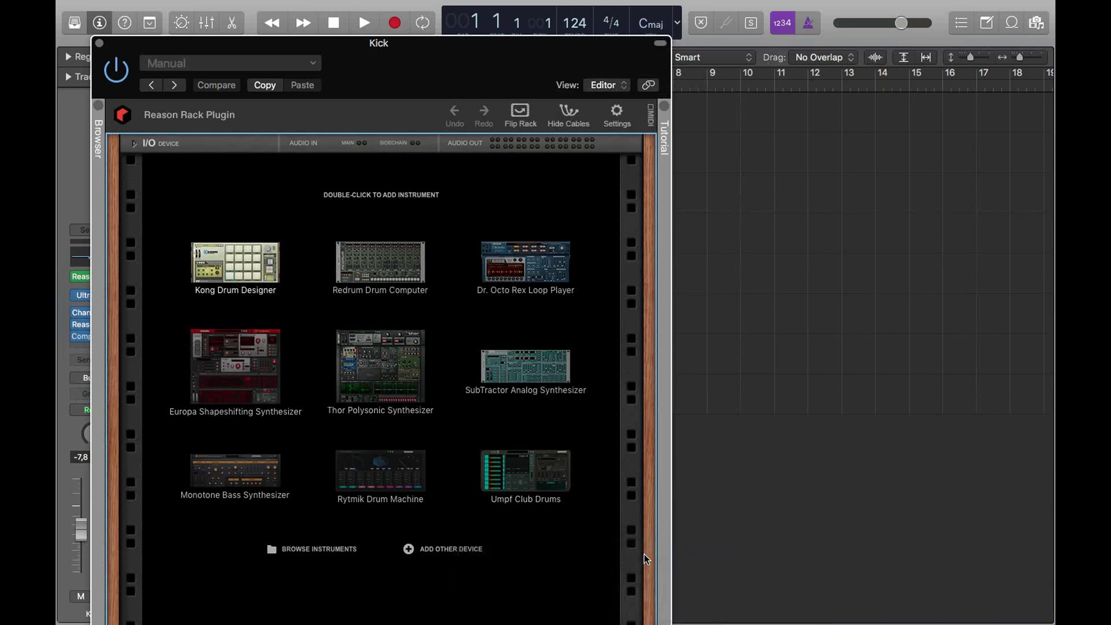
pyautogui.moveTo(263, 51); pyautogui.dragTo(579, 15)
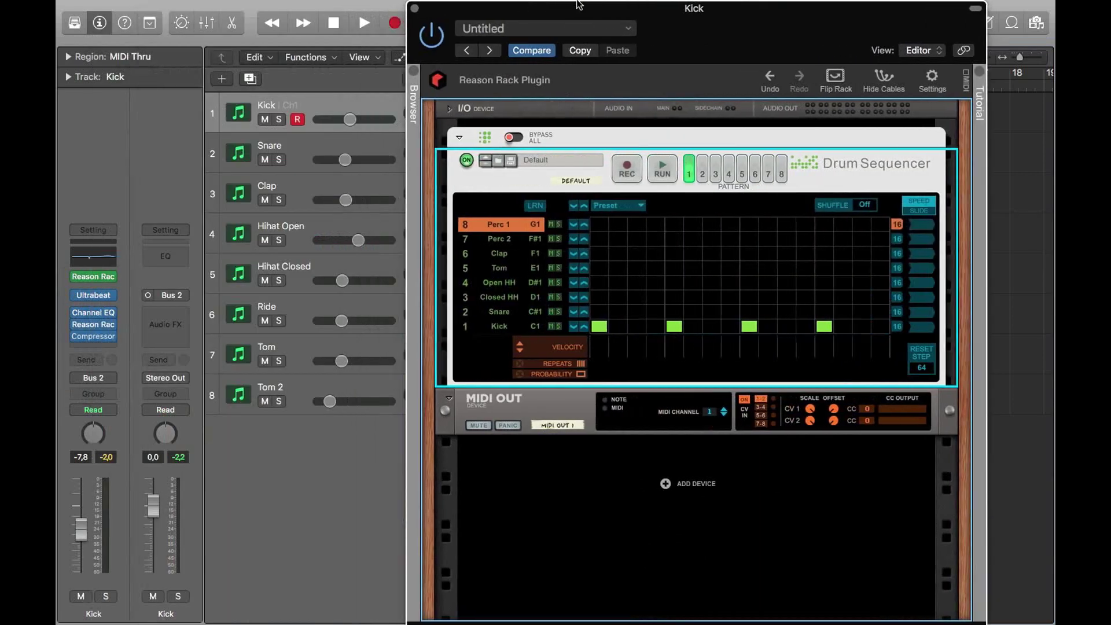
# Open Ultrabeat beside the rack with the Drum Sequencer window in front.
pyautogui.click(96, 293)
pyautogui.click(96, 293)
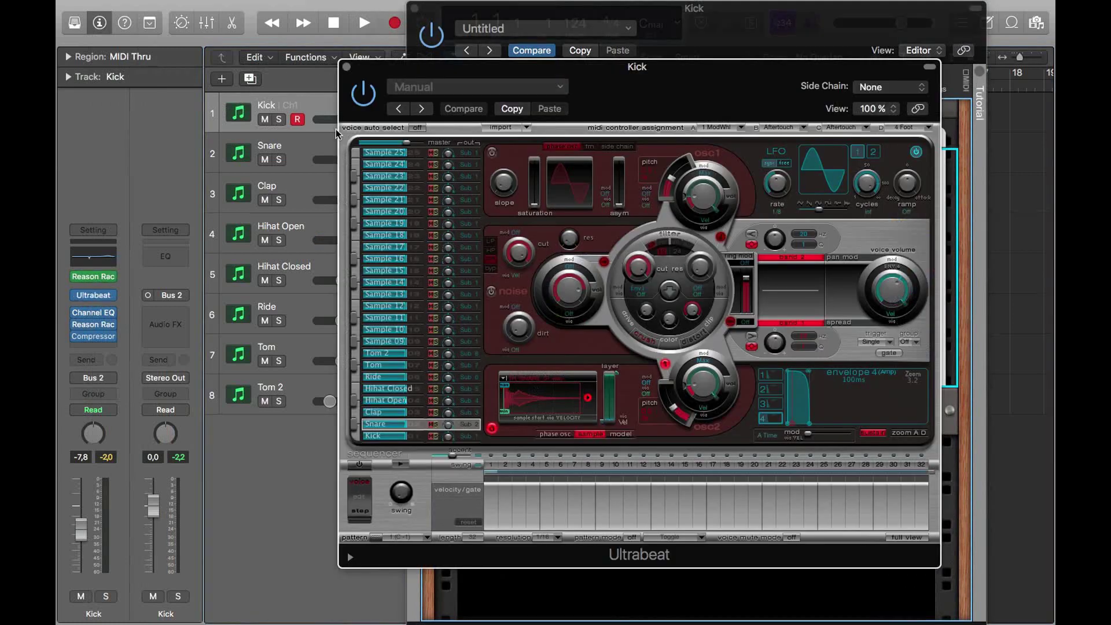
pyautogui.moveTo(612, 66); pyautogui.dragTo(469, 67)
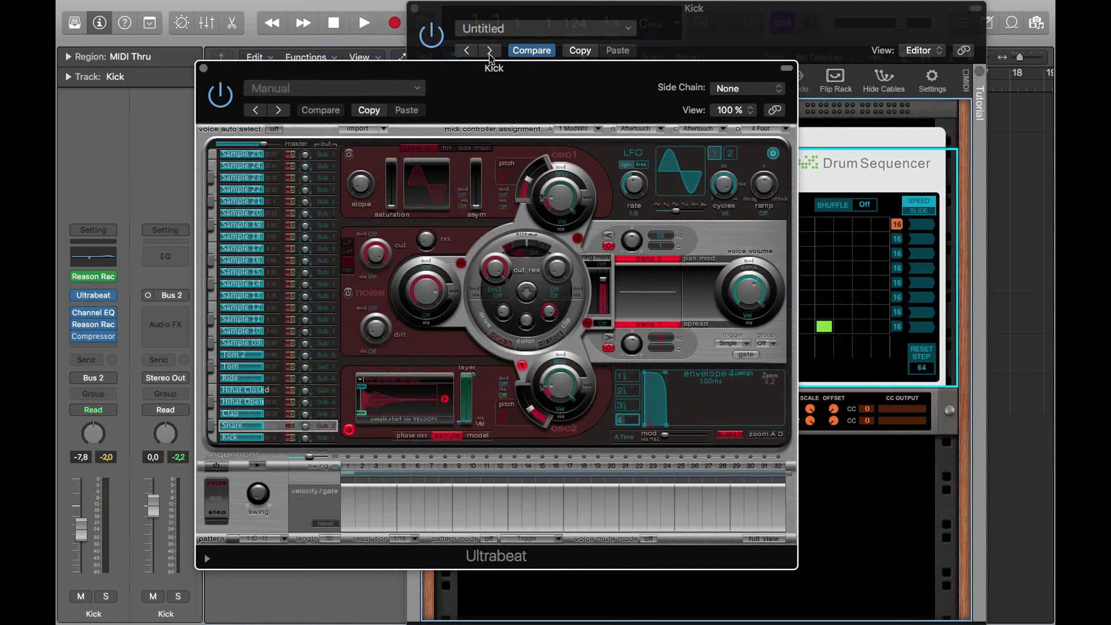
pyautogui.moveTo(544, 21); pyautogui.dragTo(593, 9)
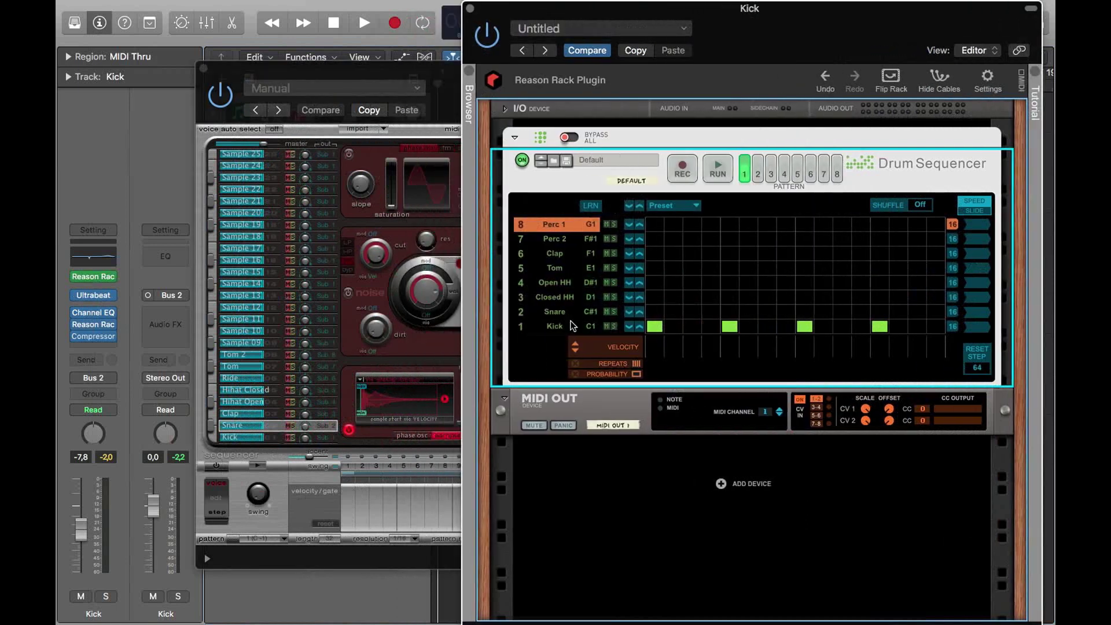
# Rename Drum Sequencer lanes 3, 5 and 6 to Clap, Closed HH and Ride.
pyautogui.doubleClick(556, 299)
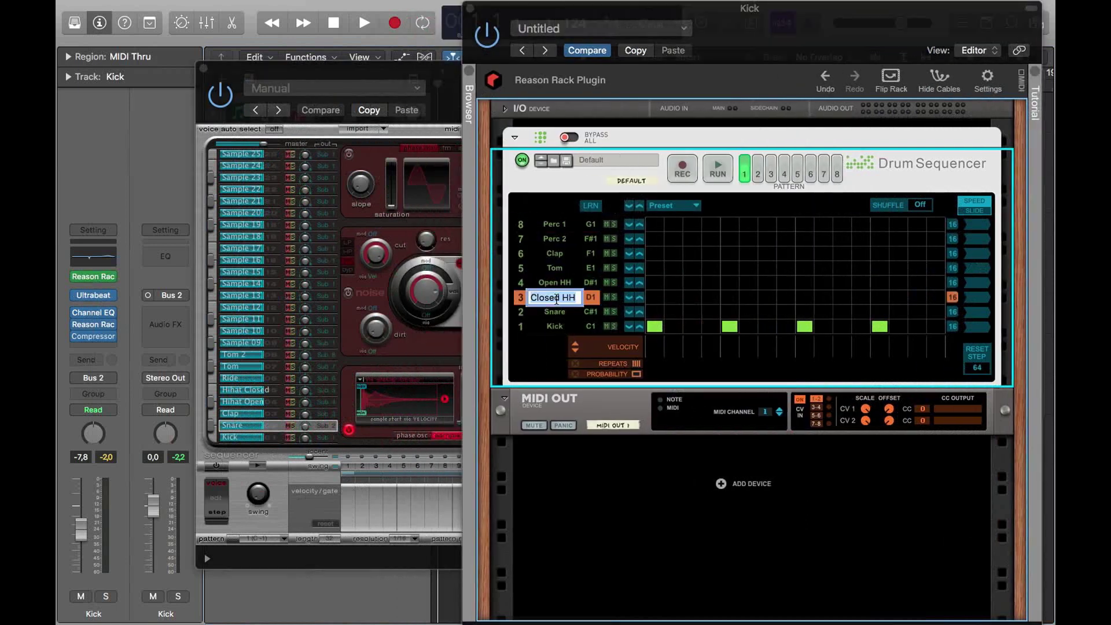
pyautogui.write('Clap')
pyautogui.press('Return')
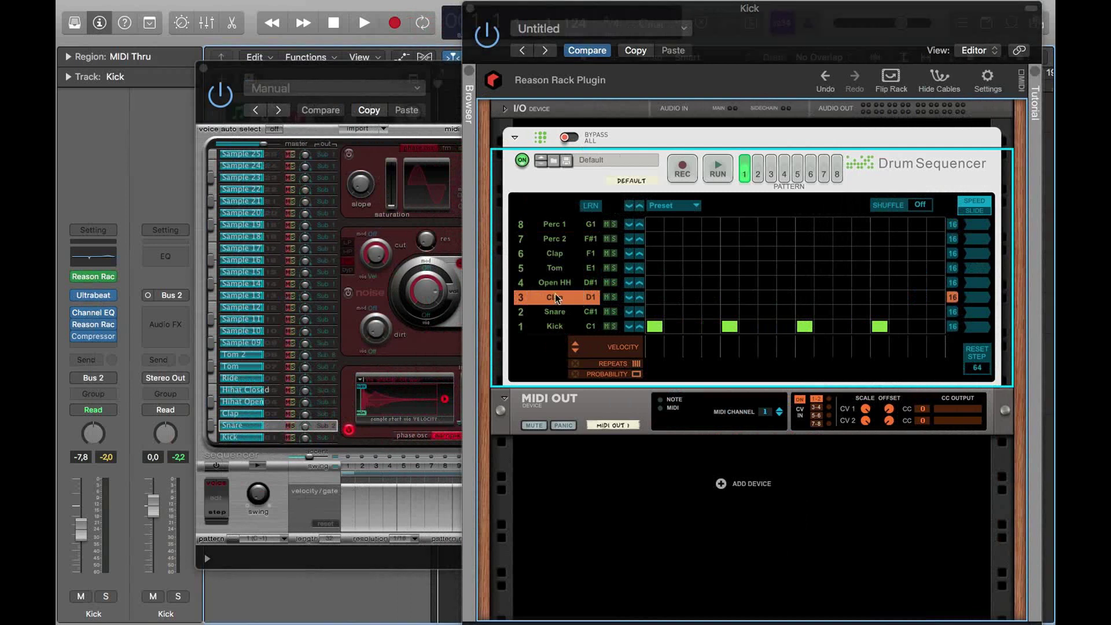
pyautogui.doubleClick(554, 270)
pyautogui.write('Closed')
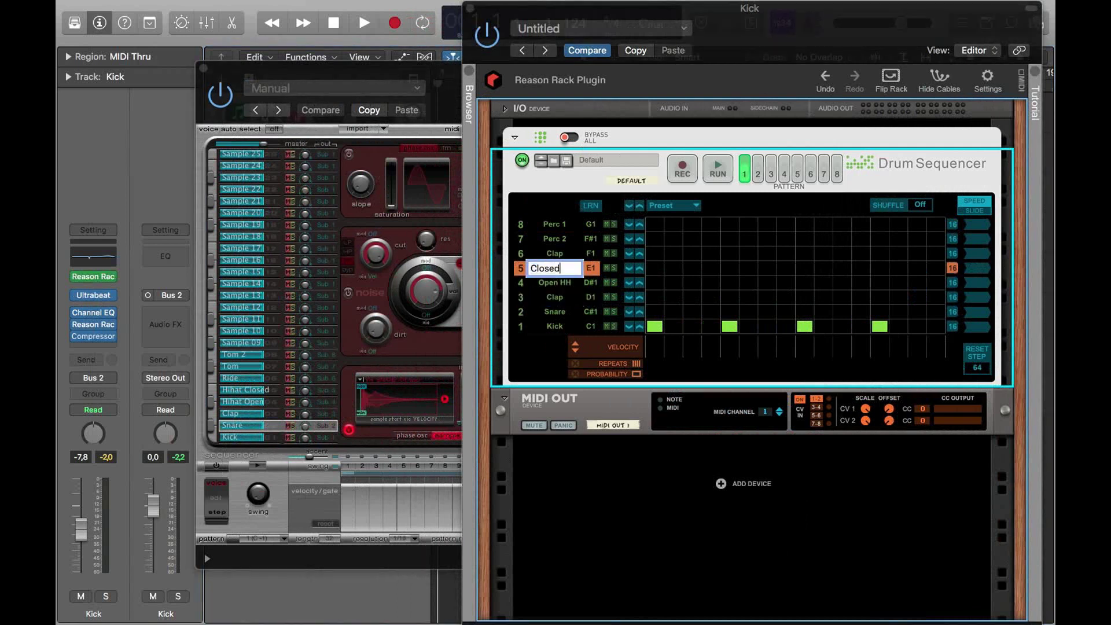
pyautogui.write(' HH')
pyautogui.press('Return')
pyautogui.doubleClick(554, 256)
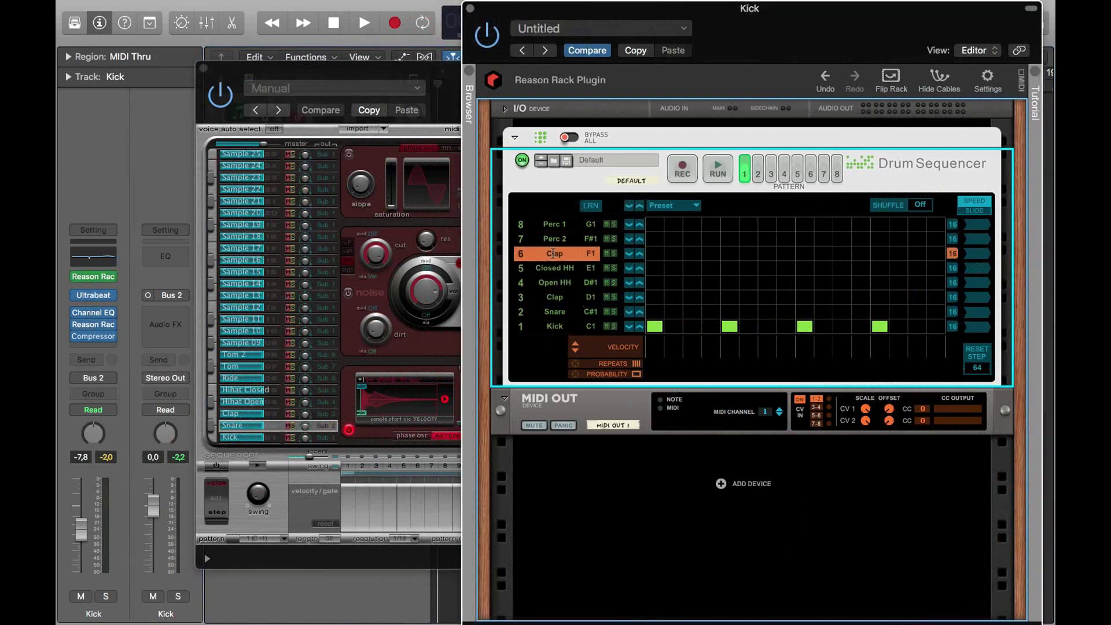
pyautogui.write('Ride')
pyautogui.press('Return')
# Rename lanes 7 and 8 to Tom 1 and Tom 2.
pyautogui.doubleClick(554, 239)
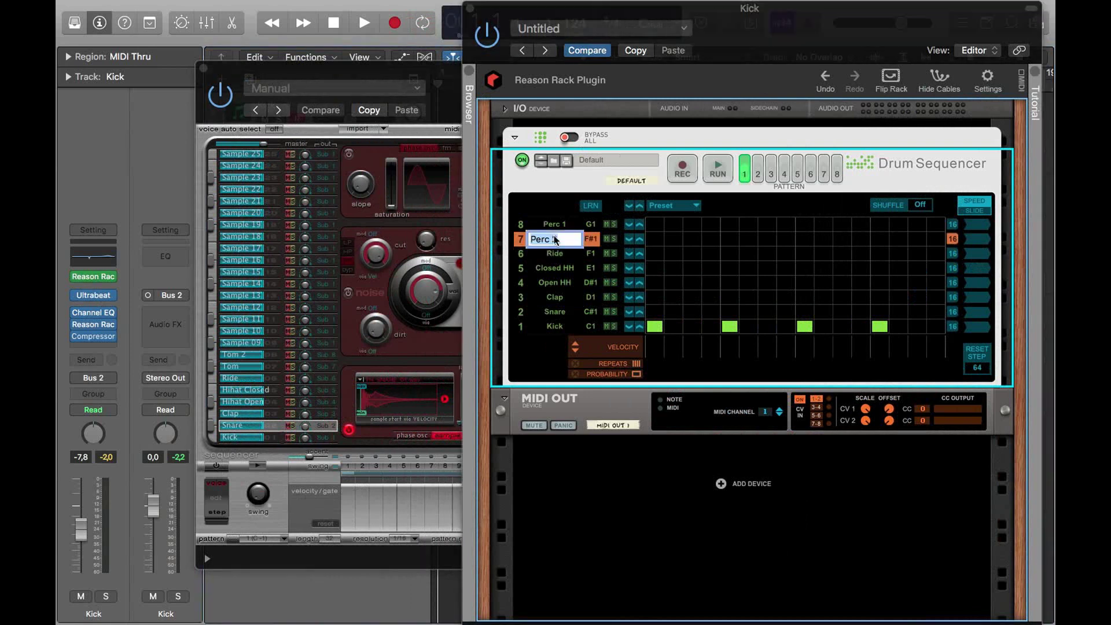
pyautogui.write('Tom 1')
pyautogui.press('Return')
pyautogui.doubleClick(553, 226)
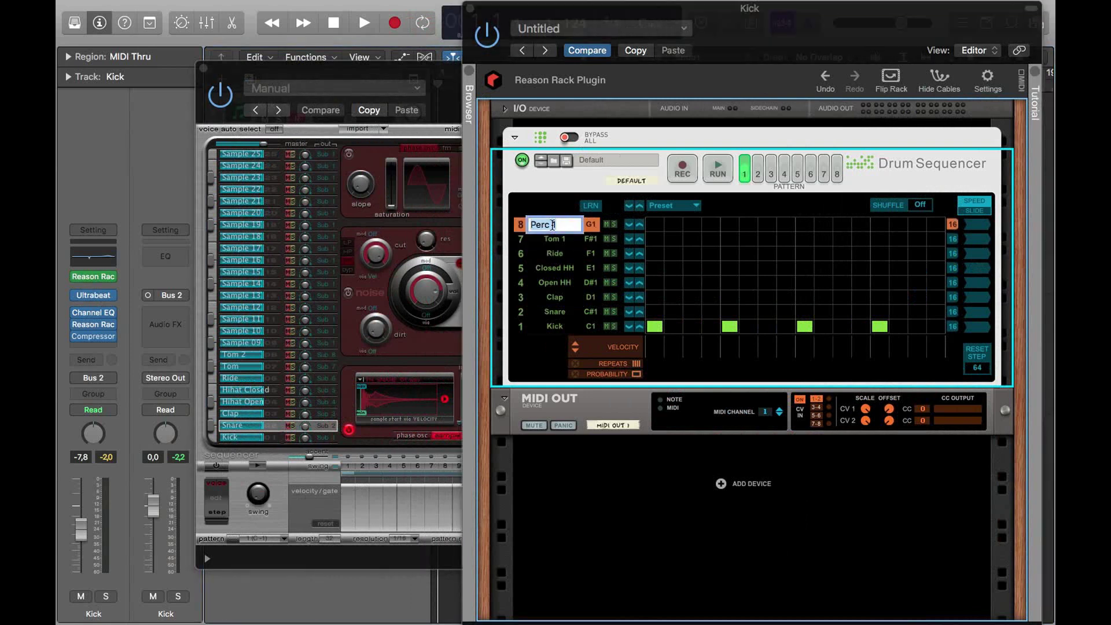
pyautogui.write('Tom 2')
pyautogui.press('Return')
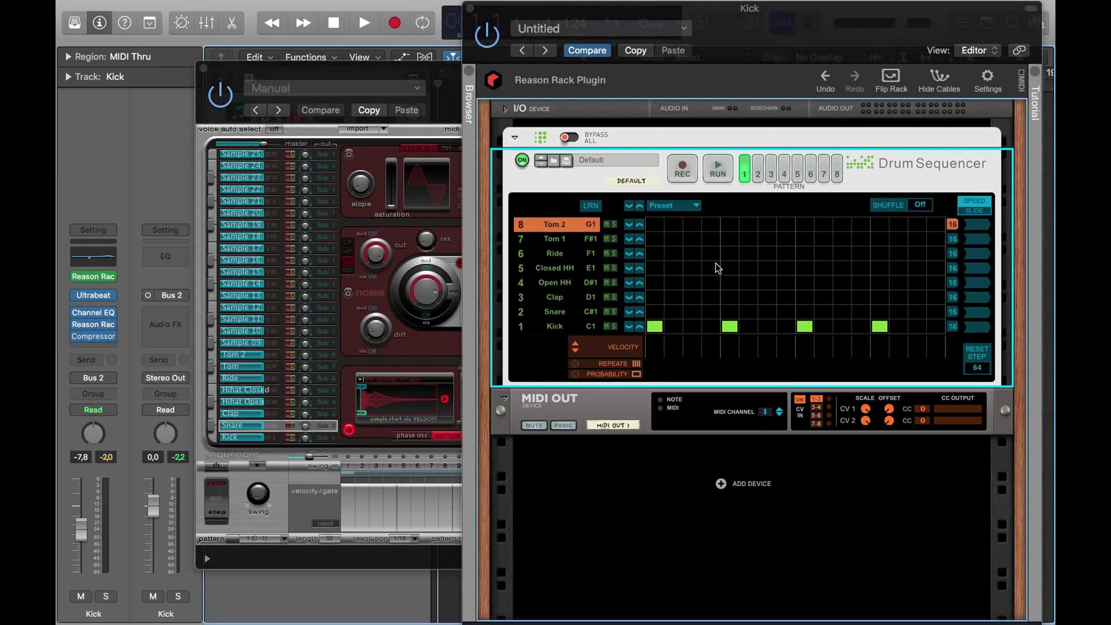
# Close Ultrabeat, start playback, and add Snare and Clap hits on steps 5 and 13.
pyautogui.click(203, 69)
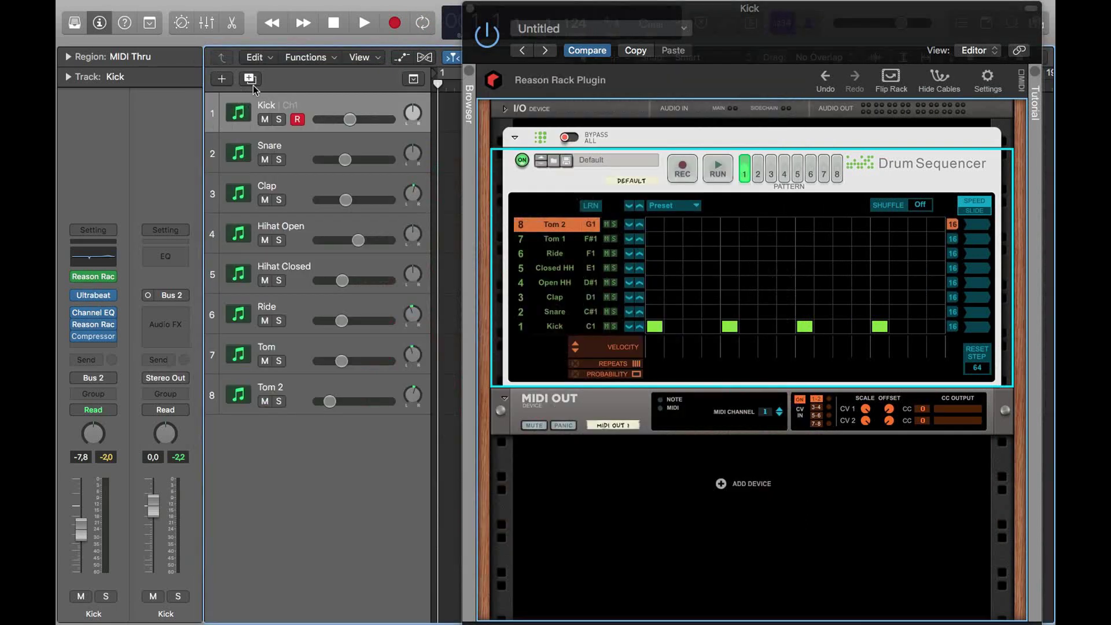
pyautogui.press('space')
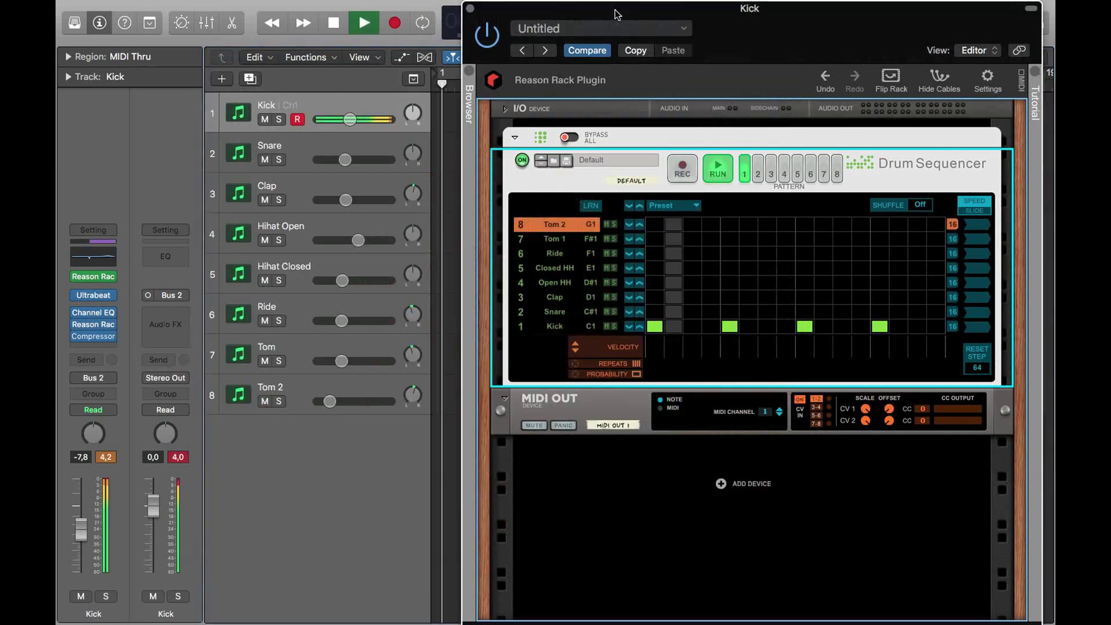
pyautogui.click(730, 311)
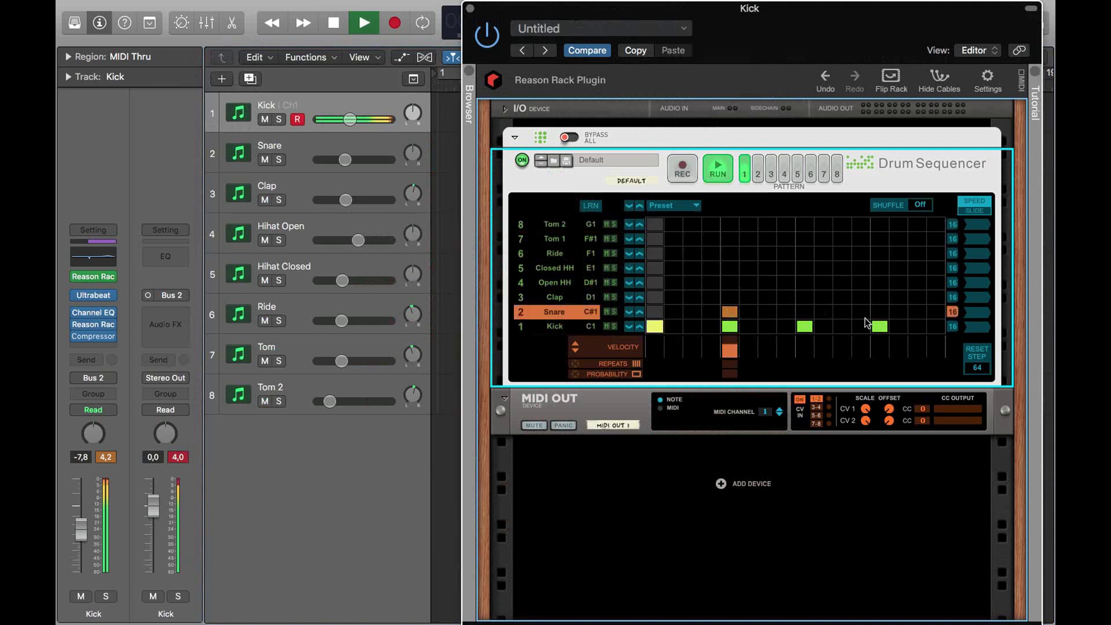
pyautogui.click(877, 314)
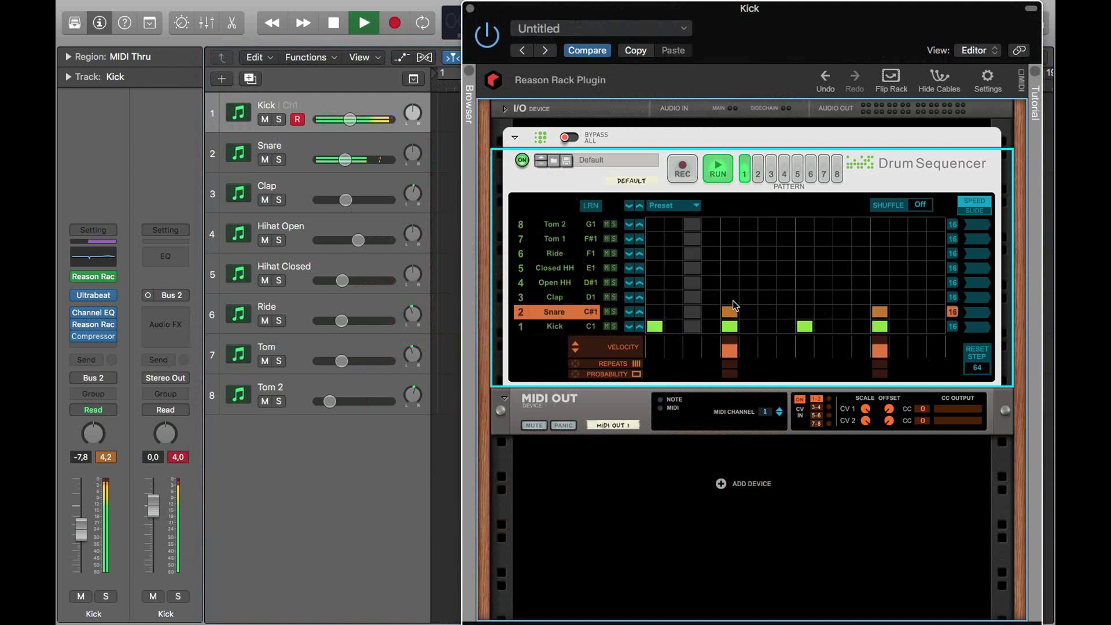
pyautogui.click(731, 297)
pyautogui.click(879, 297)
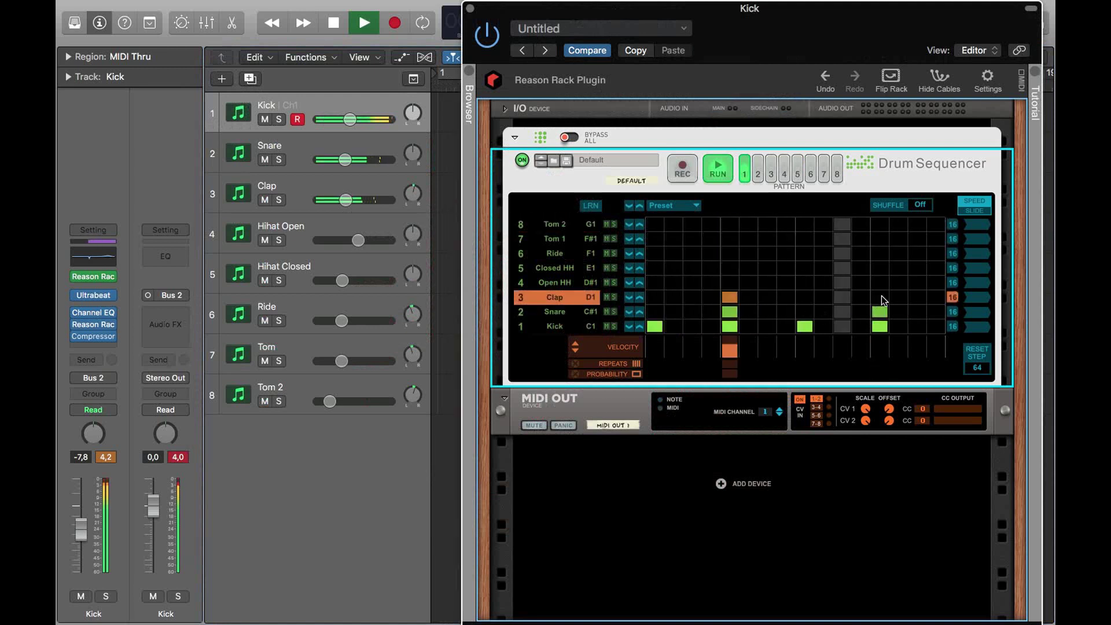
# Add Open HH hits on steps 3, 7, 11, 15 and Closed HH on even steps 2–14.
pyautogui.click(693, 283)
pyautogui.click(767, 283)
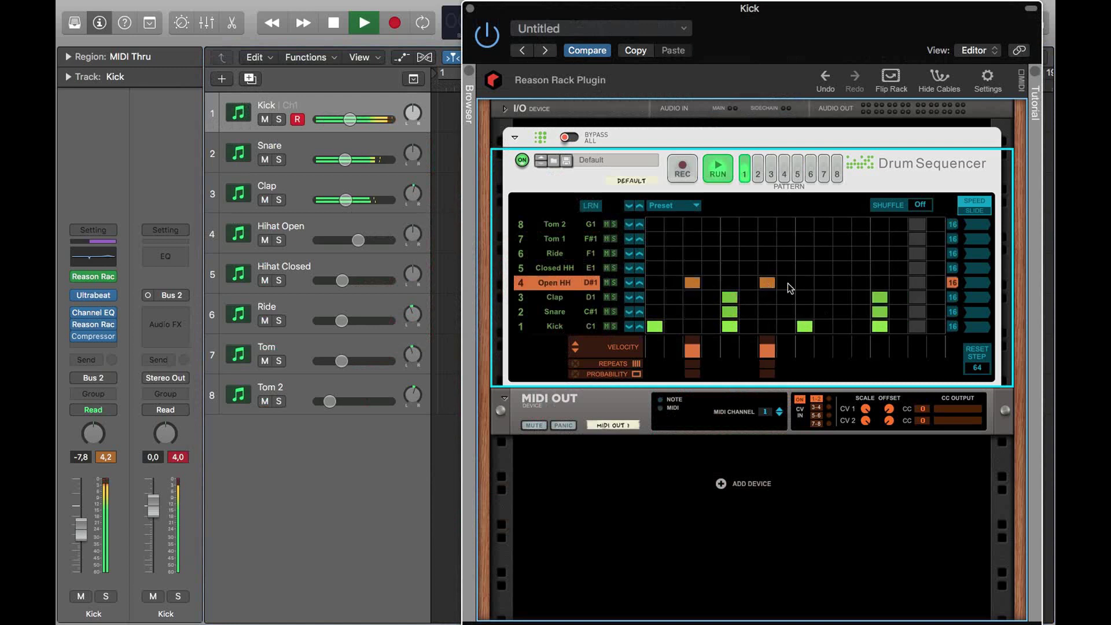
pyautogui.click(843, 282)
pyautogui.click(918, 282)
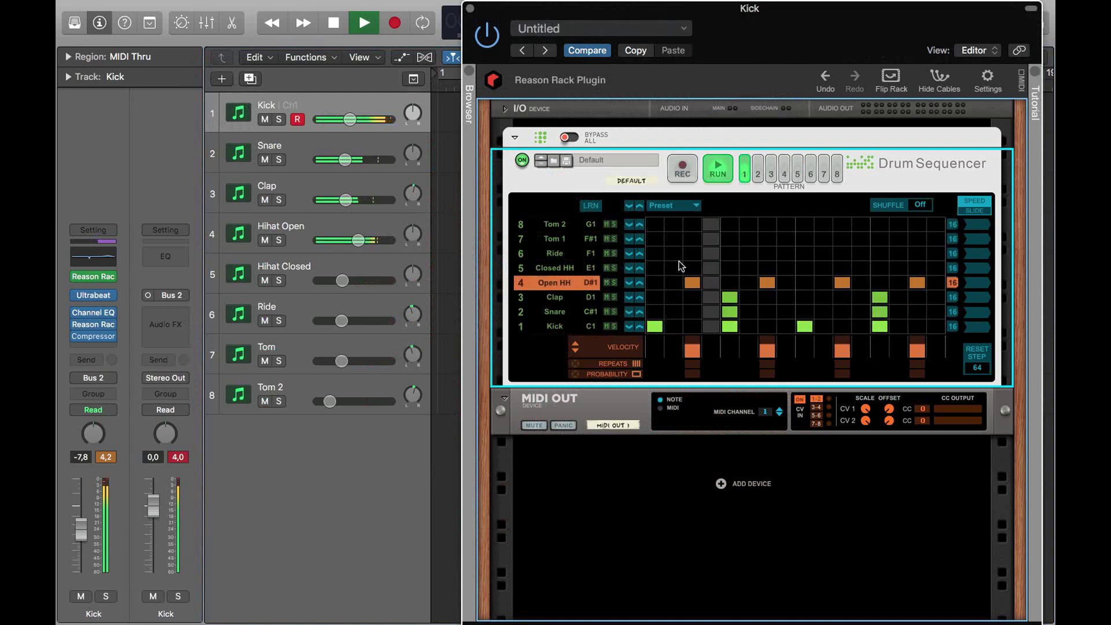
pyautogui.click(678, 267)
pyautogui.click(710, 268)
pyautogui.click(748, 268)
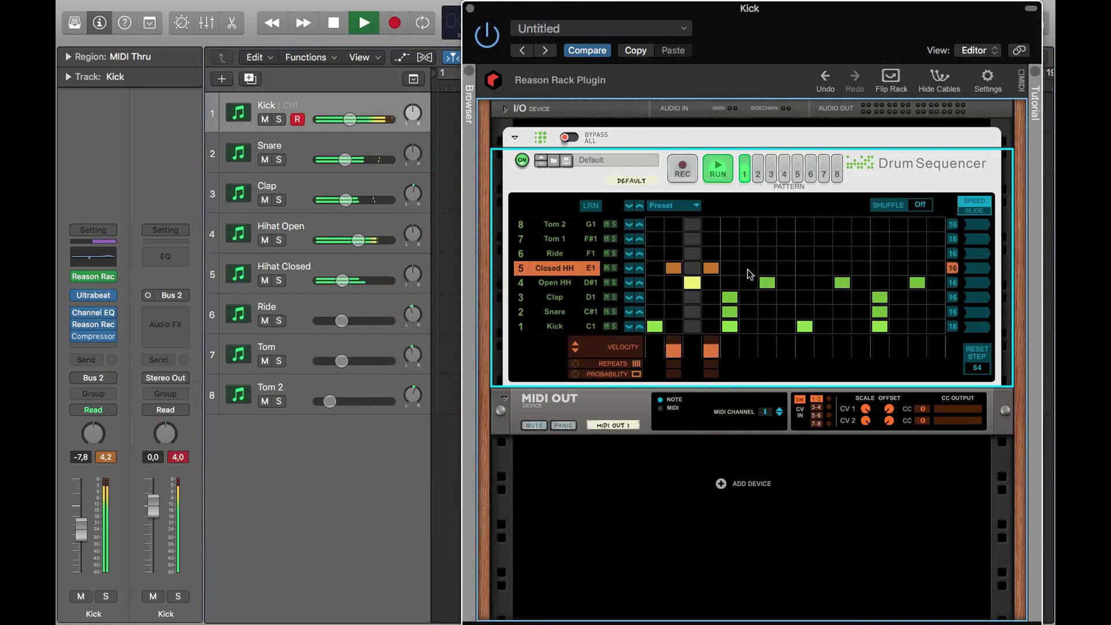
pyautogui.click(785, 268)
pyautogui.click(824, 268)
pyautogui.click(860, 268)
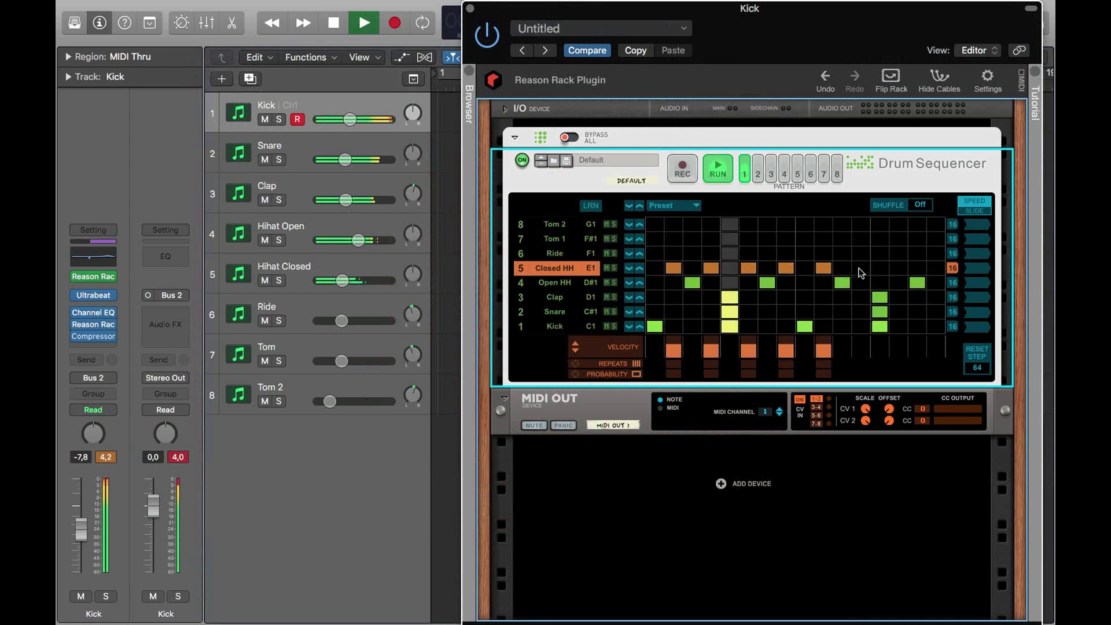
pyautogui.click(896, 268)
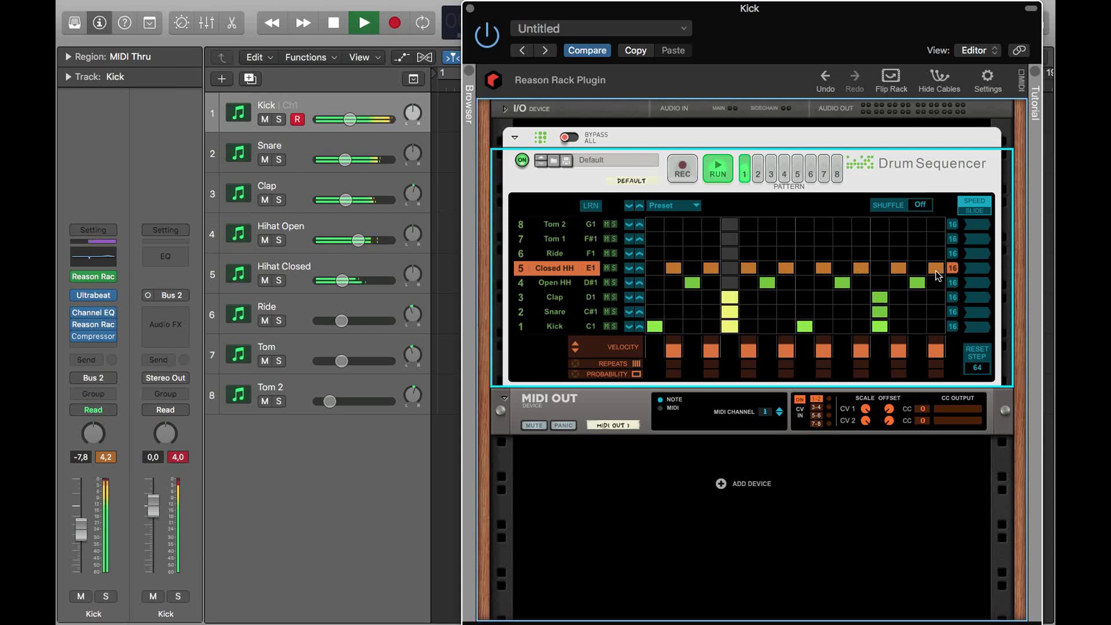
# Add Ride hits on steps 1, 5, 9, 13, Tom 1 on 8 and 10, Tom 2 on 15.
pyautogui.click(655, 254)
pyautogui.click(728, 254)
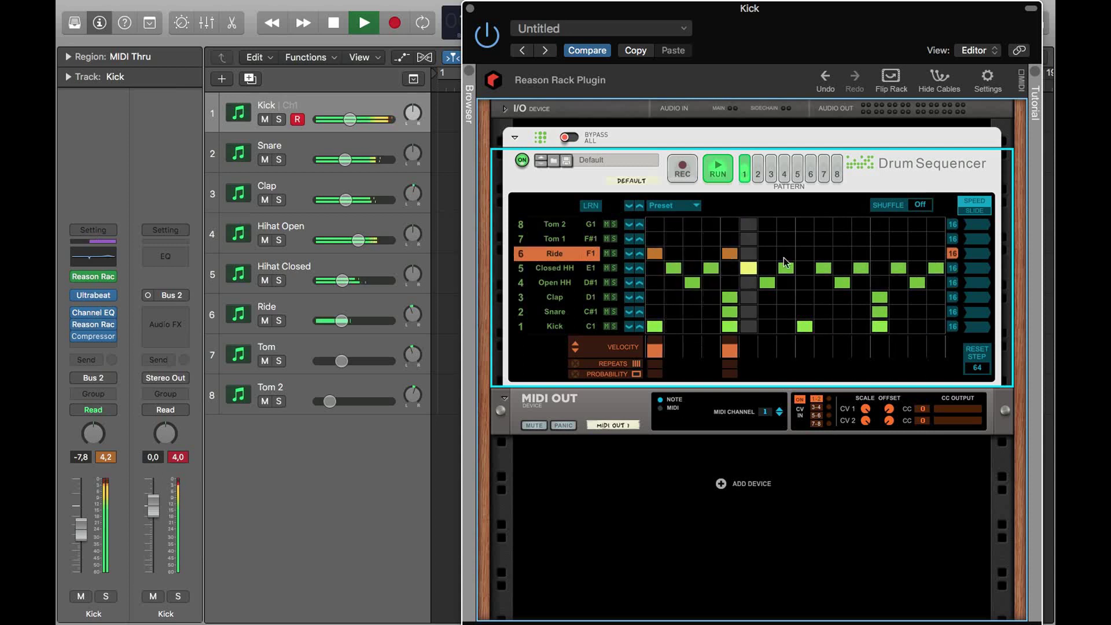
pyautogui.click(805, 254)
pyautogui.click(880, 254)
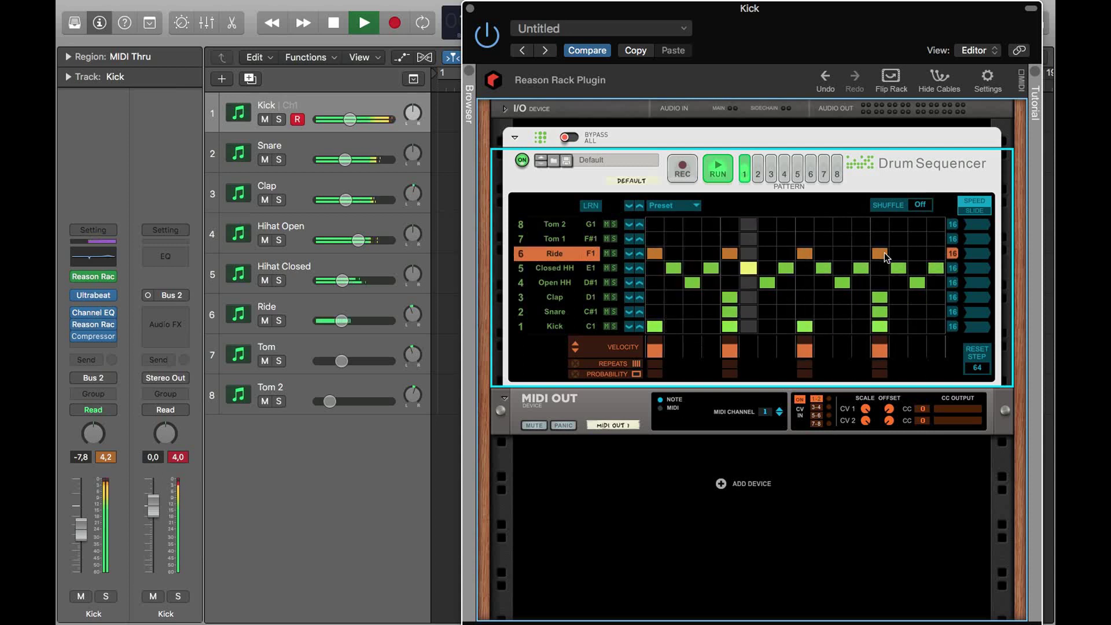
pyautogui.click(767, 239)
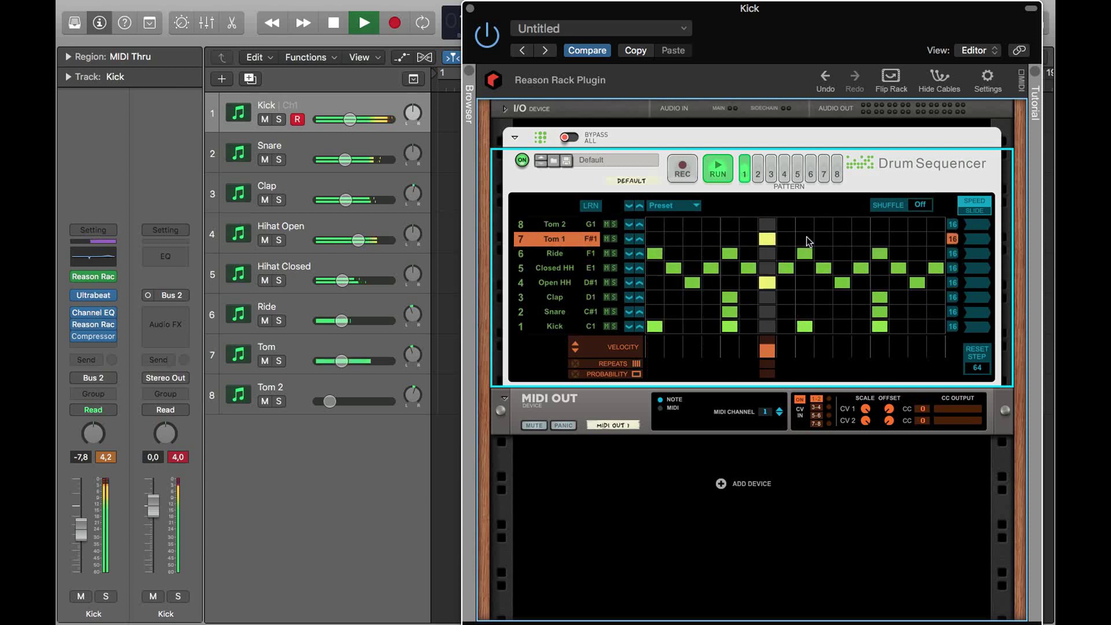
pyautogui.click(767, 239)
pyautogui.click(785, 239)
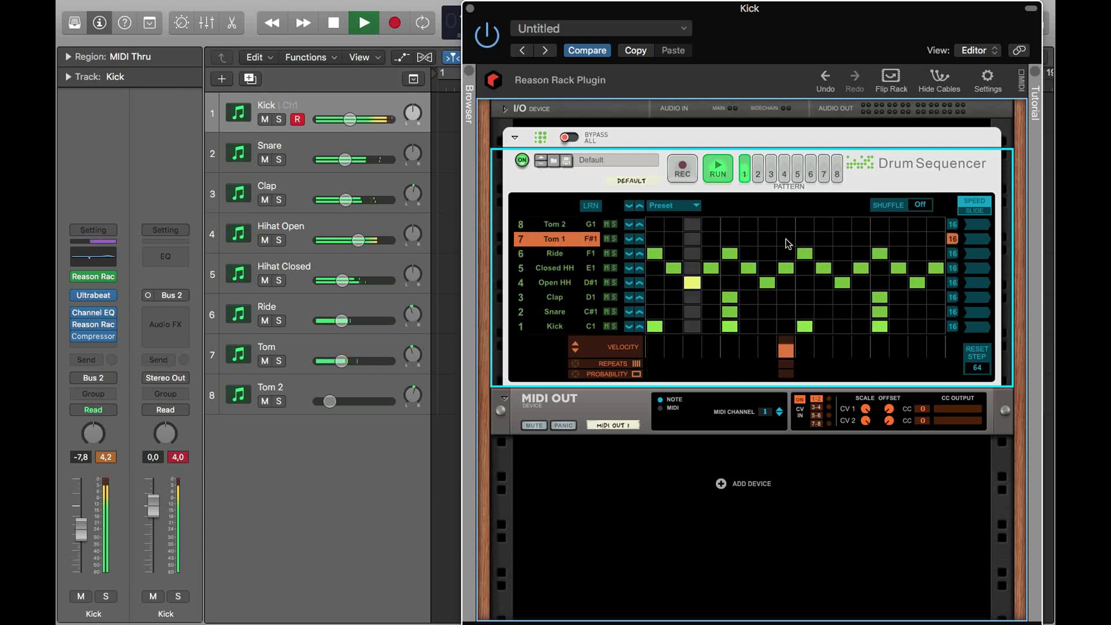
pyautogui.click(821, 241)
pyautogui.click(913, 227)
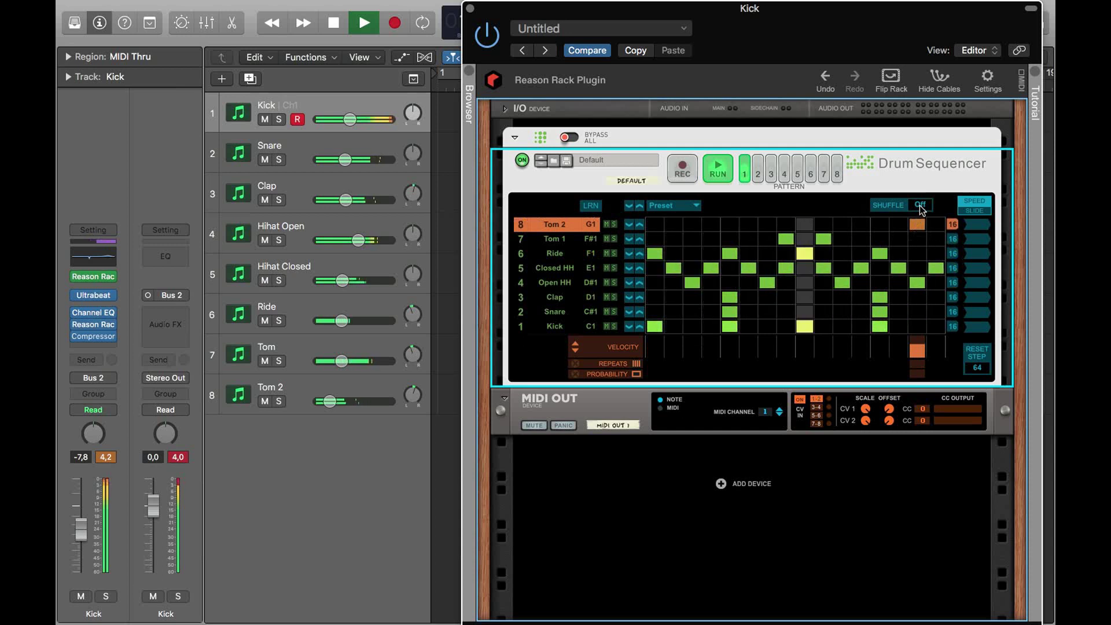
# Raise the Drum Sequencer's Shuffle to about 54% and stop playback.
pyautogui.moveTo(921, 207)
pyautogui.mouseDown()
pyautogui.moveTo(917, 144)
pyautogui.moveTo(926, 200)
pyautogui.mouseUp()
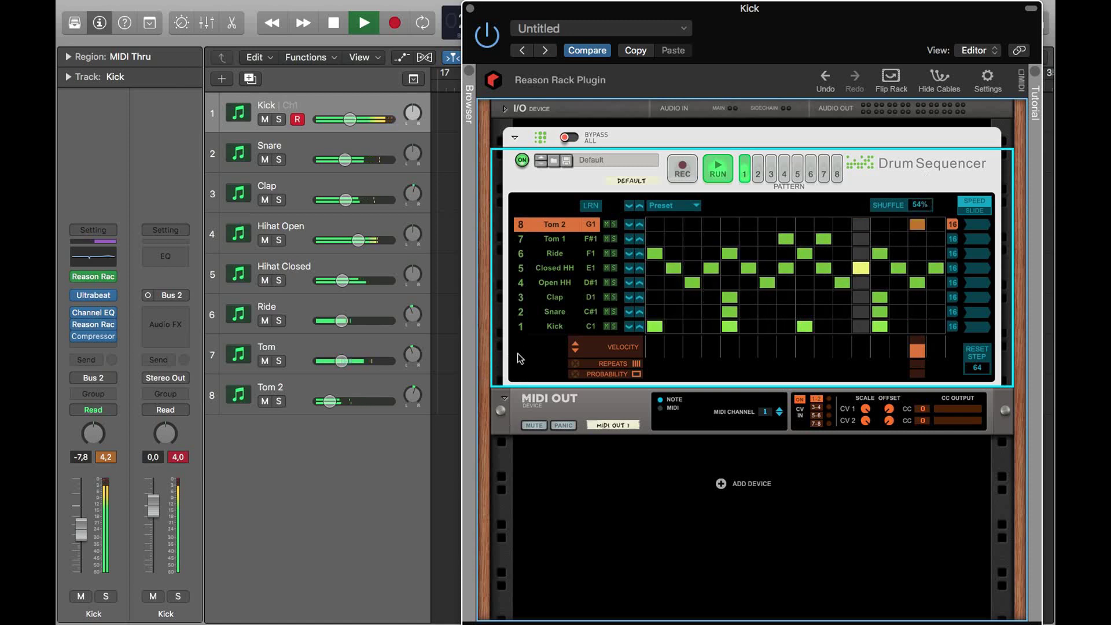
pyautogui.press('space')
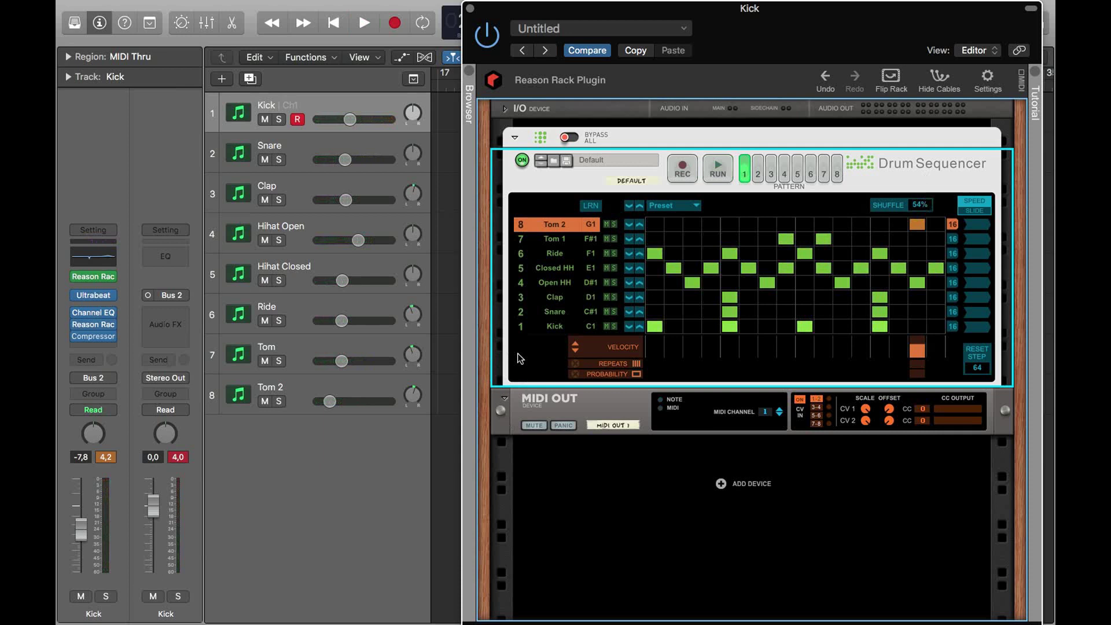
# Open the Pads/Arp chord project, play it through, and select the Inst 1 region.
pyautogui.moveTo(218, 5)
pyautogui.click(175, 8)
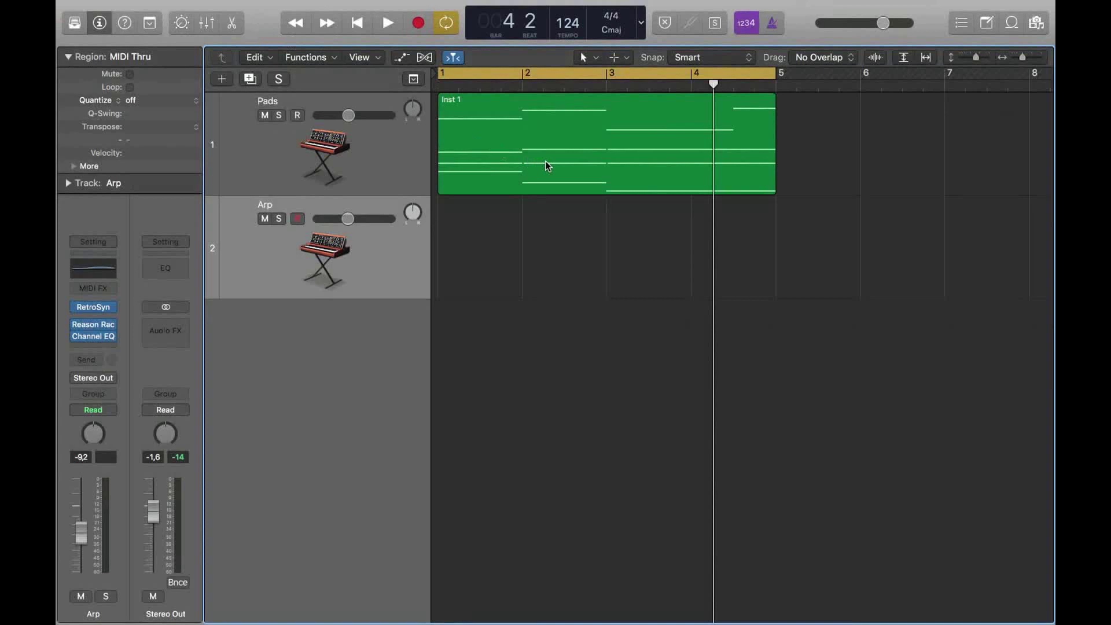
pyautogui.press('space')
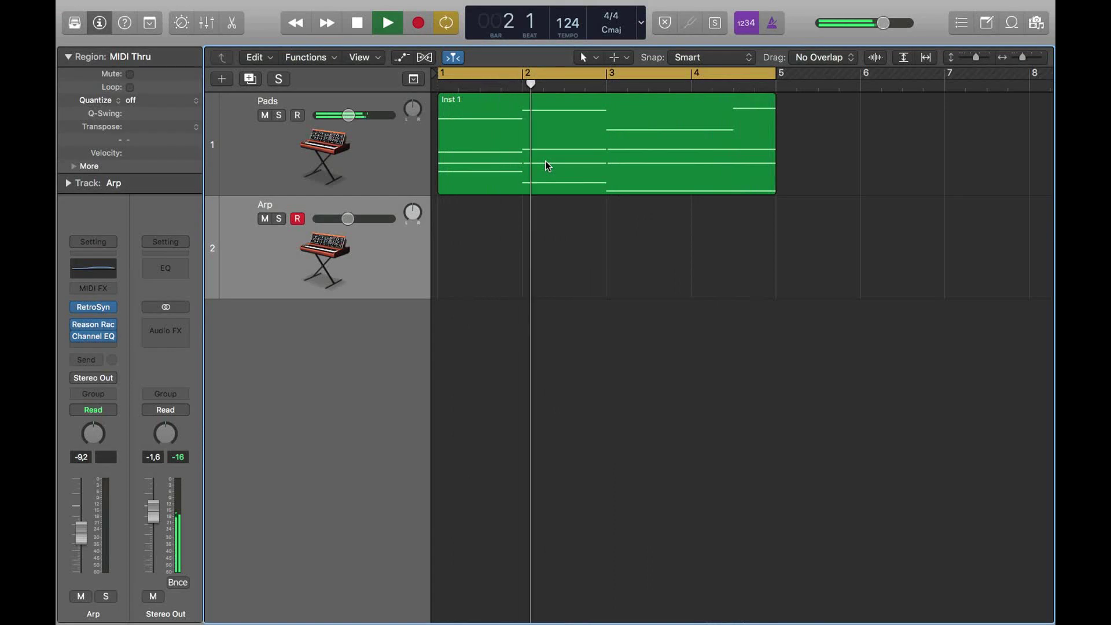
pyautogui.press('space')
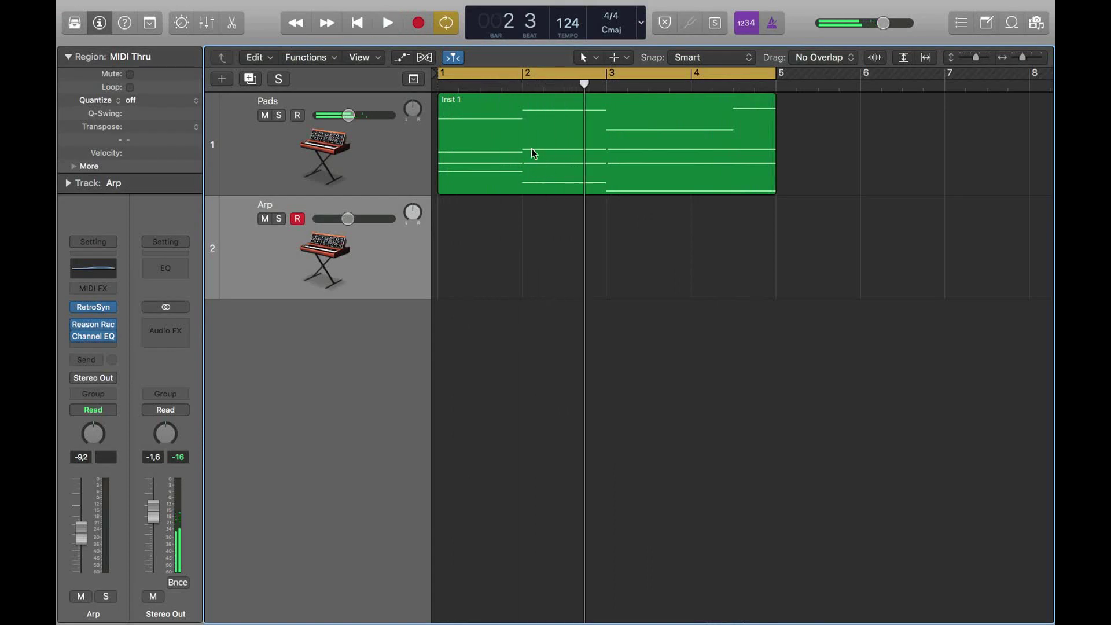
pyautogui.click(532, 148)
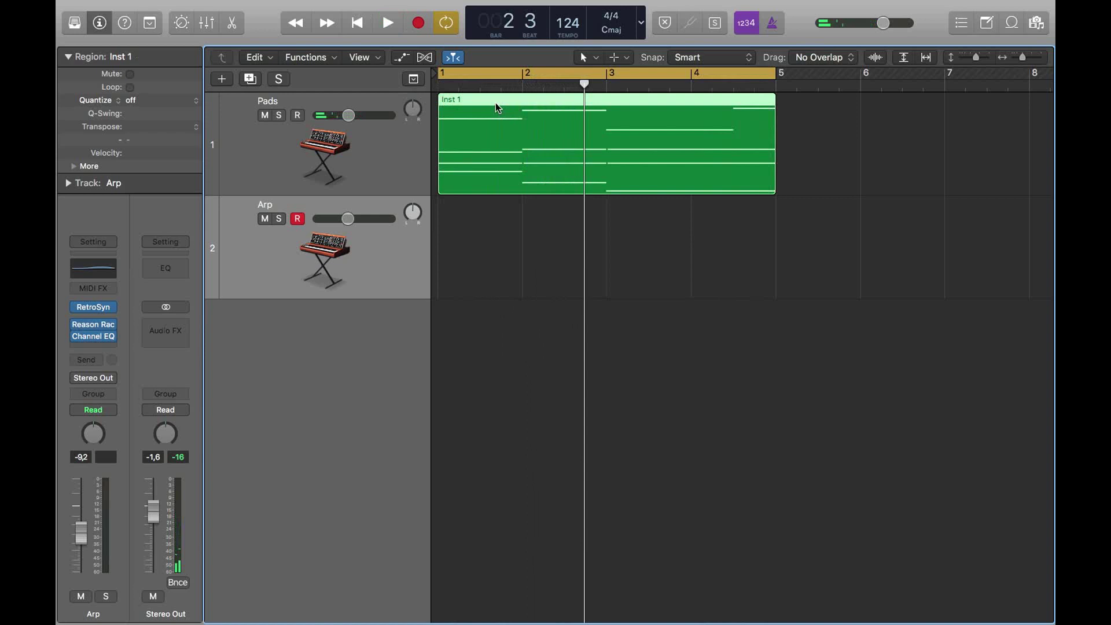
# Option-drag the Inst 1 region onto the Arp track, solo Arp, and start playback.
pyautogui.moveTo(496, 102); pyautogui.dragTo(488, 207)
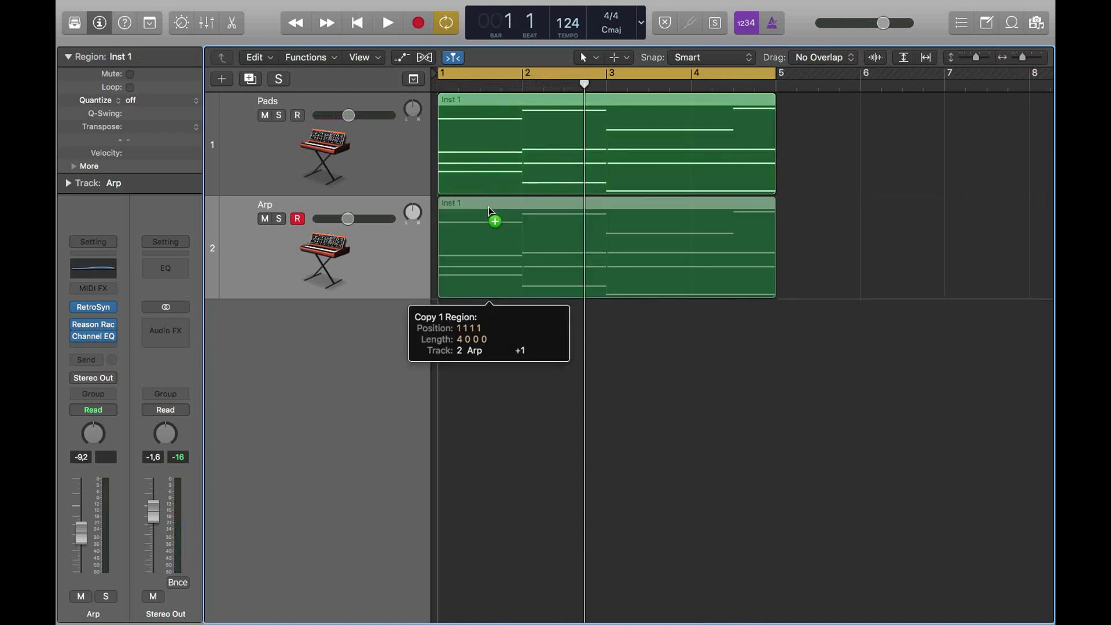
pyautogui.click(280, 219)
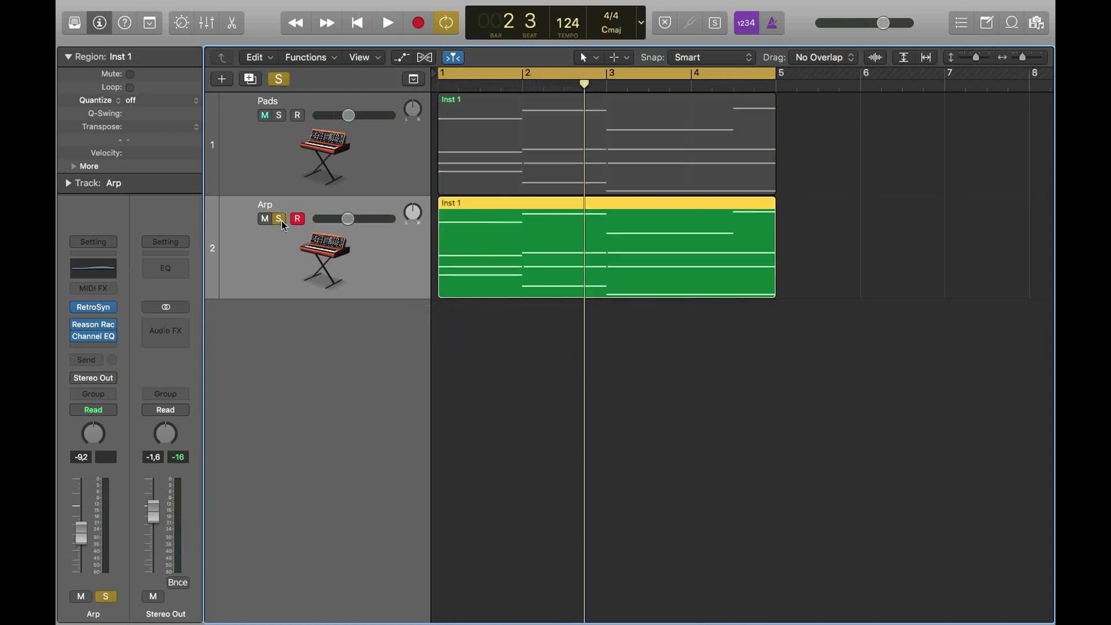
pyautogui.press('space')
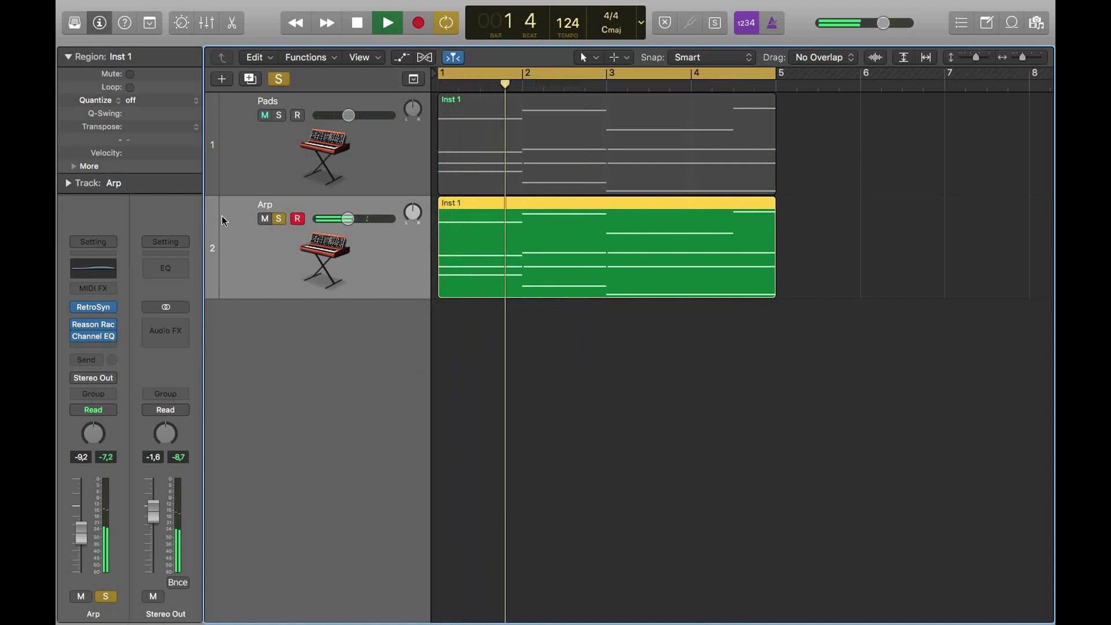
# Load Reason Rack Plugin as Arp's MIDI effect and add a Dual Arpeggio device.
pyautogui.click(111, 289)
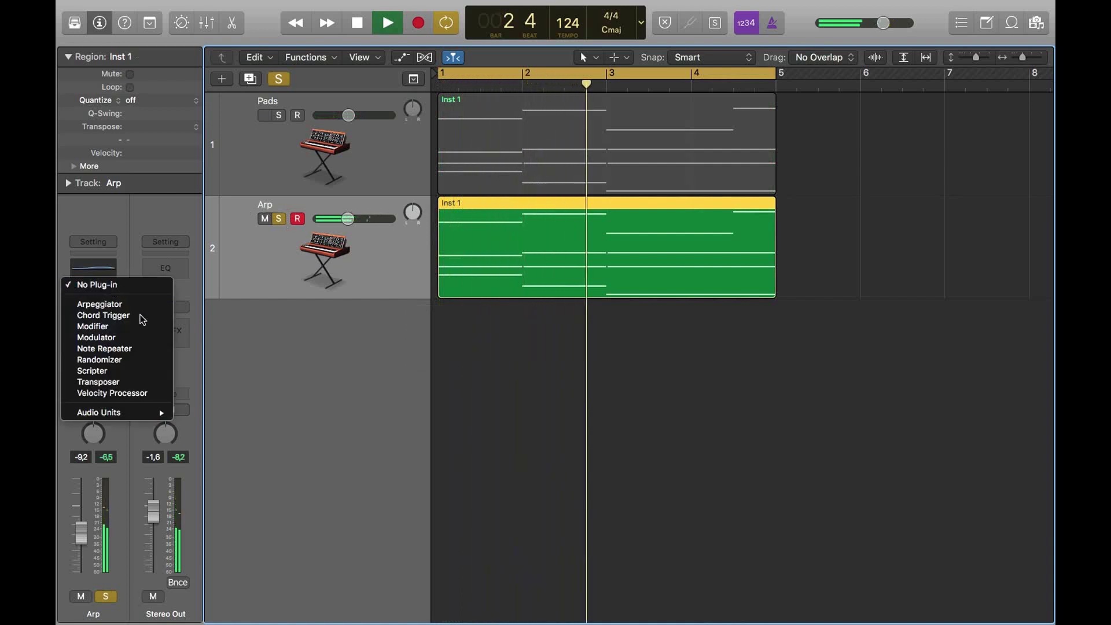
pyautogui.moveTo(158, 412)
pyautogui.moveTo(243, 419)
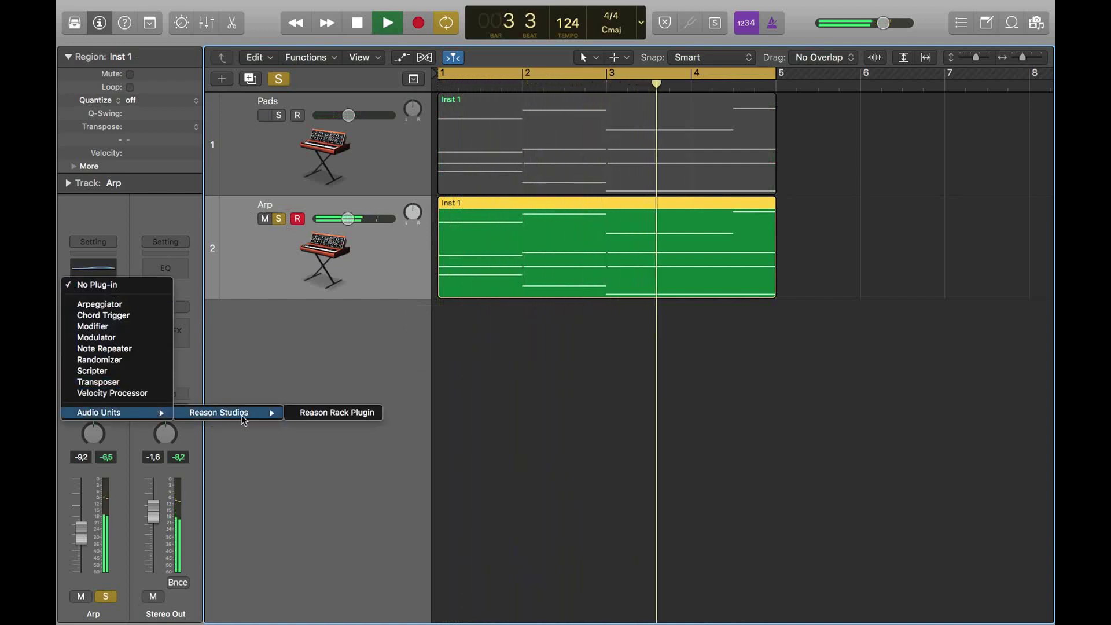
pyautogui.click(301, 412)
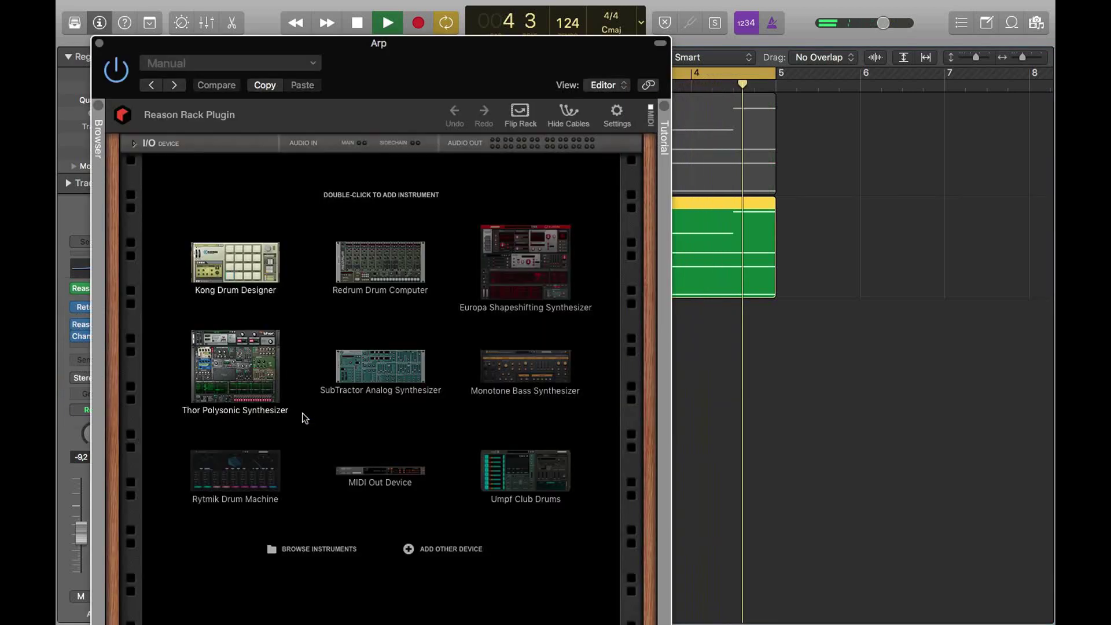
pyautogui.click(440, 547)
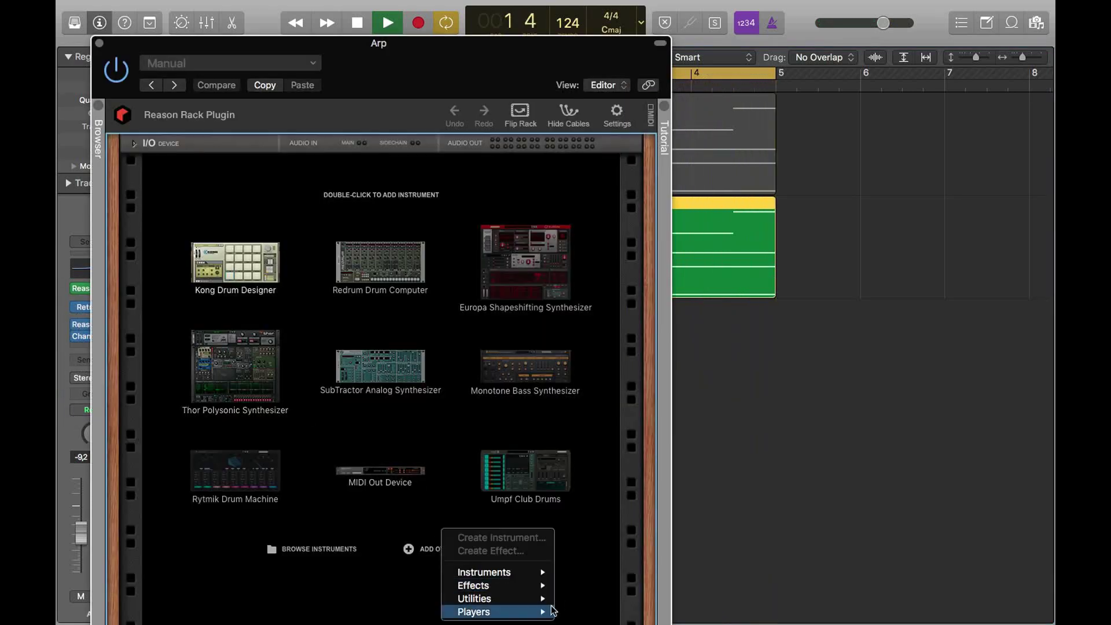
pyautogui.moveTo(544, 612)
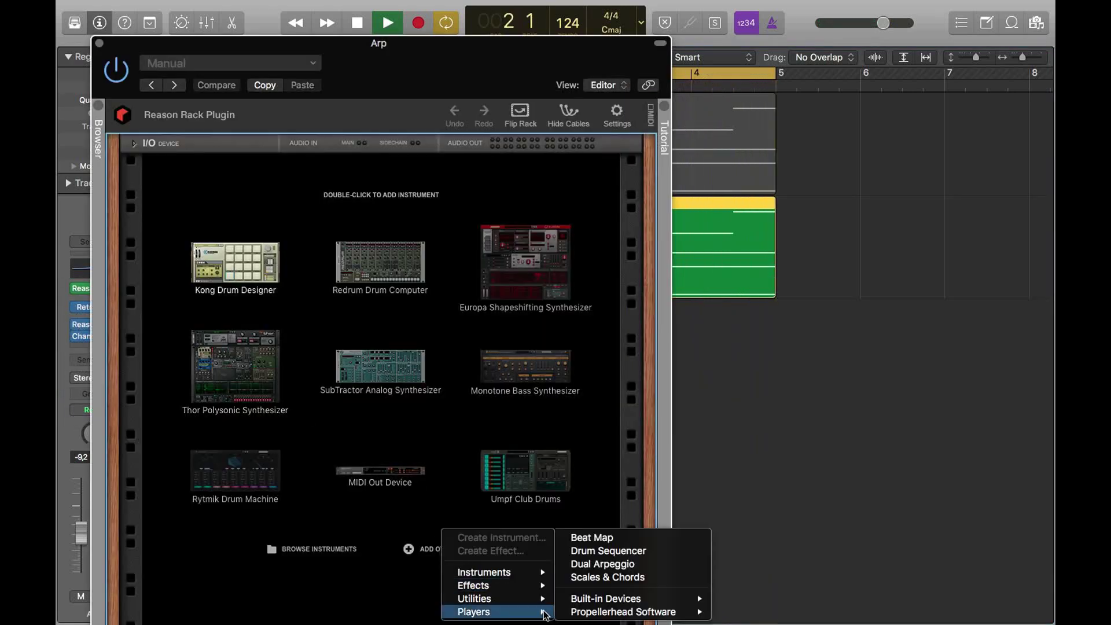
pyautogui.click(624, 564)
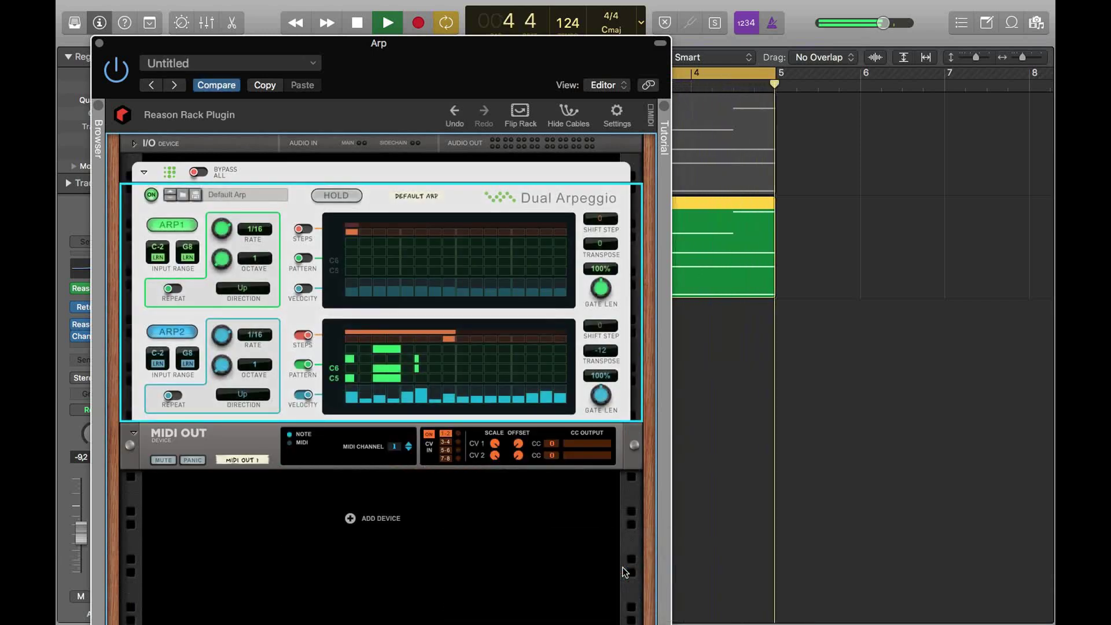
# Reposition the rack window and toggle ARP2 and ARP1 off and back on to audition each.
pyautogui.moveTo(393, 43); pyautogui.dragTo(508, 8)
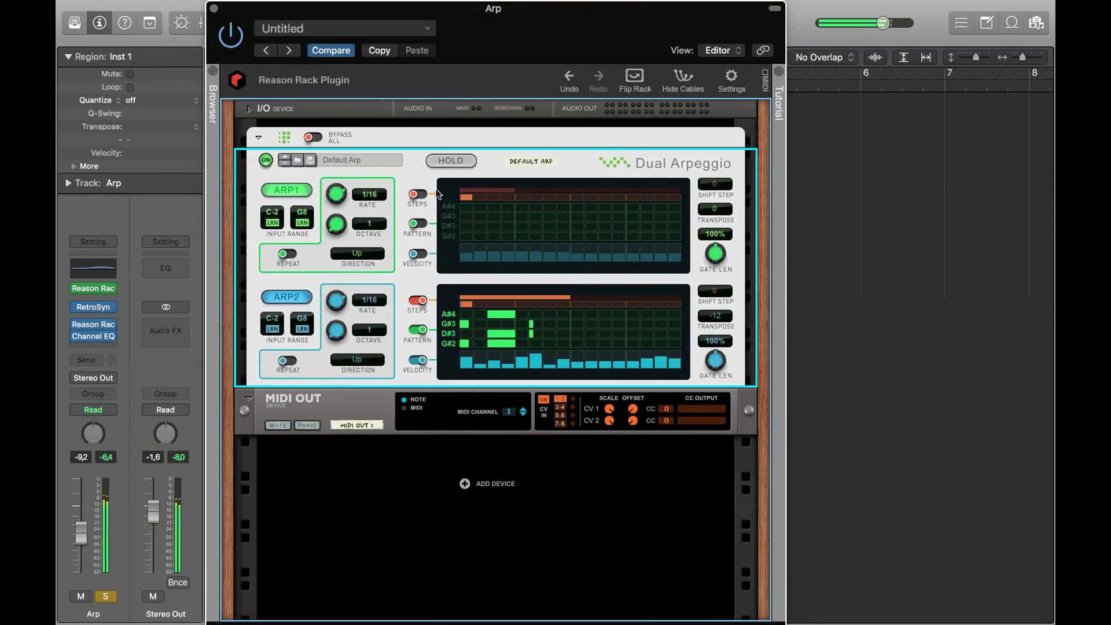
pyautogui.click(300, 294)
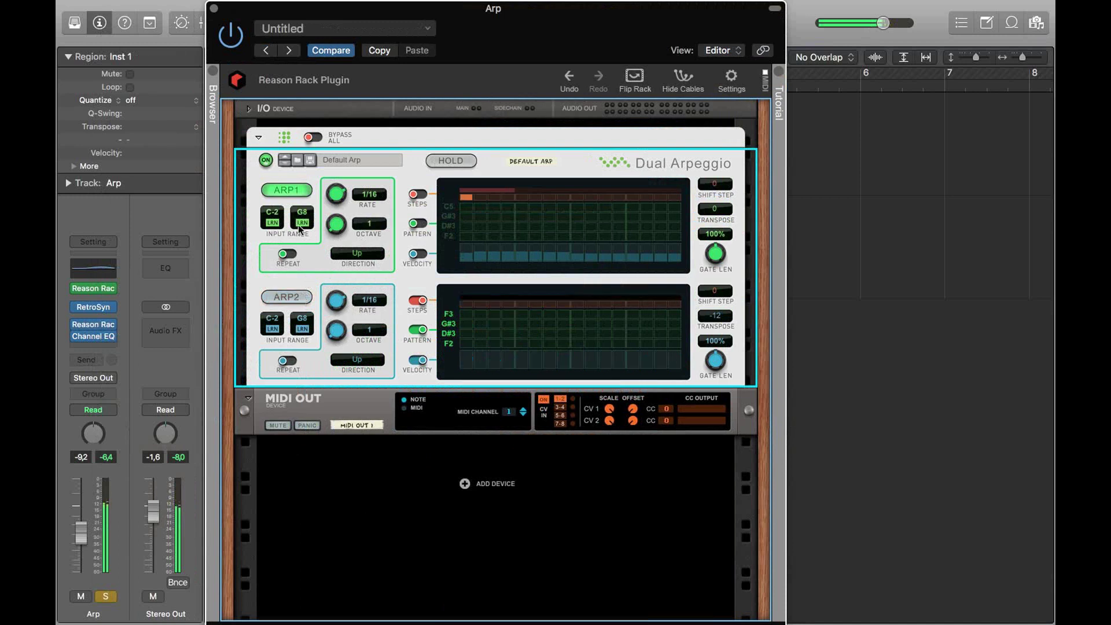
pyautogui.click(286, 297)
pyautogui.click(291, 189)
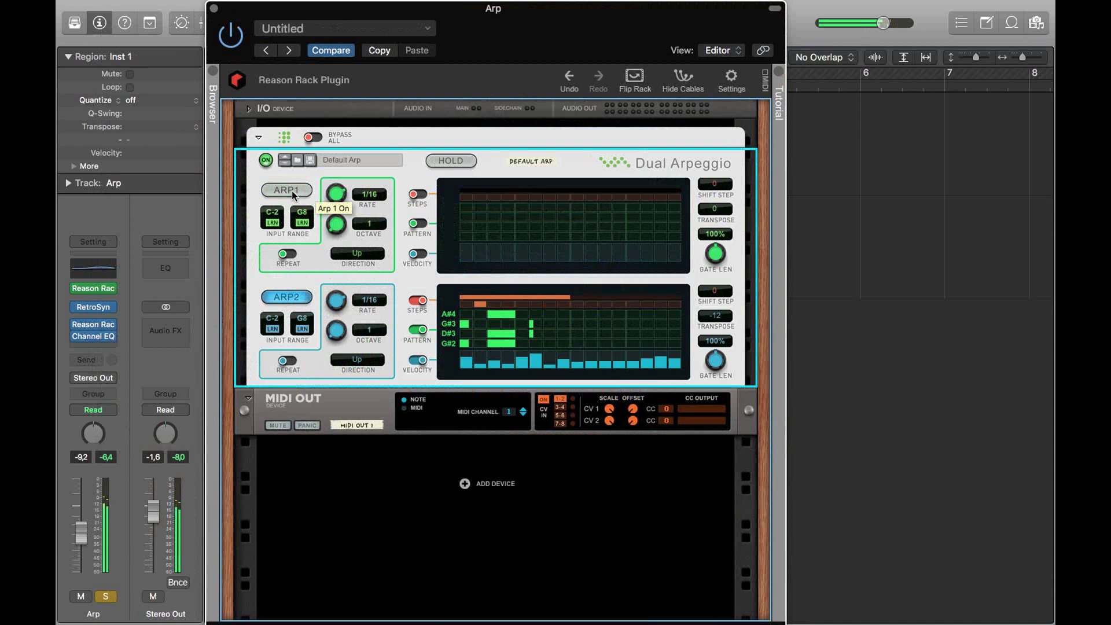
pyautogui.click(292, 190)
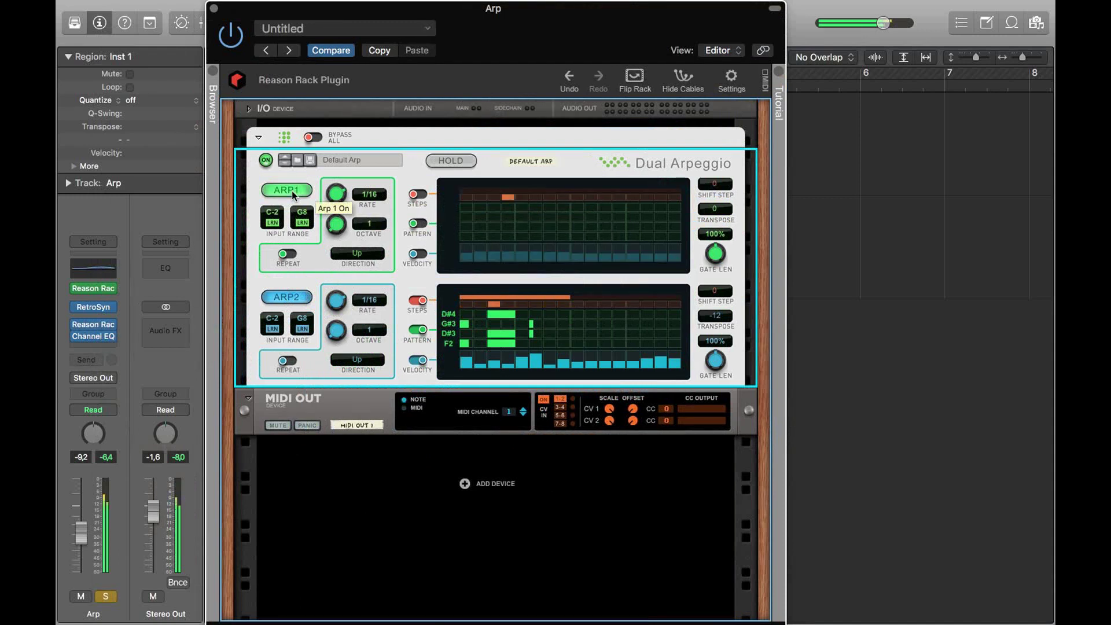
# Turn off ARP2, try ARP1 at 1/8 rate then back to 1/16, and set Octave to 2.
pyautogui.click(301, 297)
pyautogui.moveTo(341, 196); pyautogui.dragTo(344, 197)
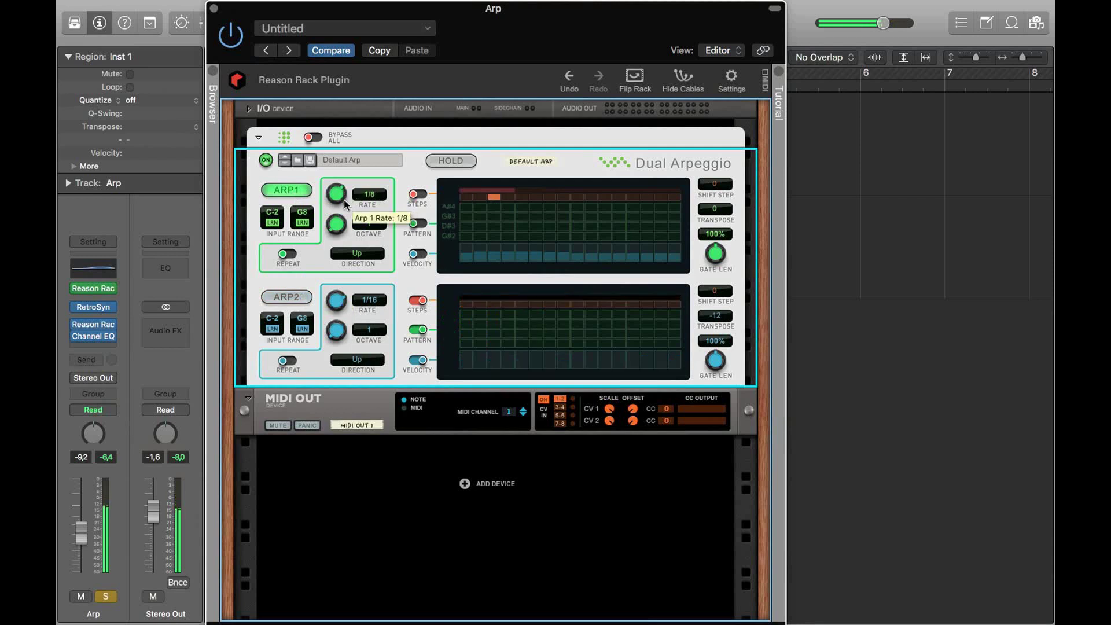
pyautogui.moveTo(343, 199); pyautogui.dragTo(343, 196)
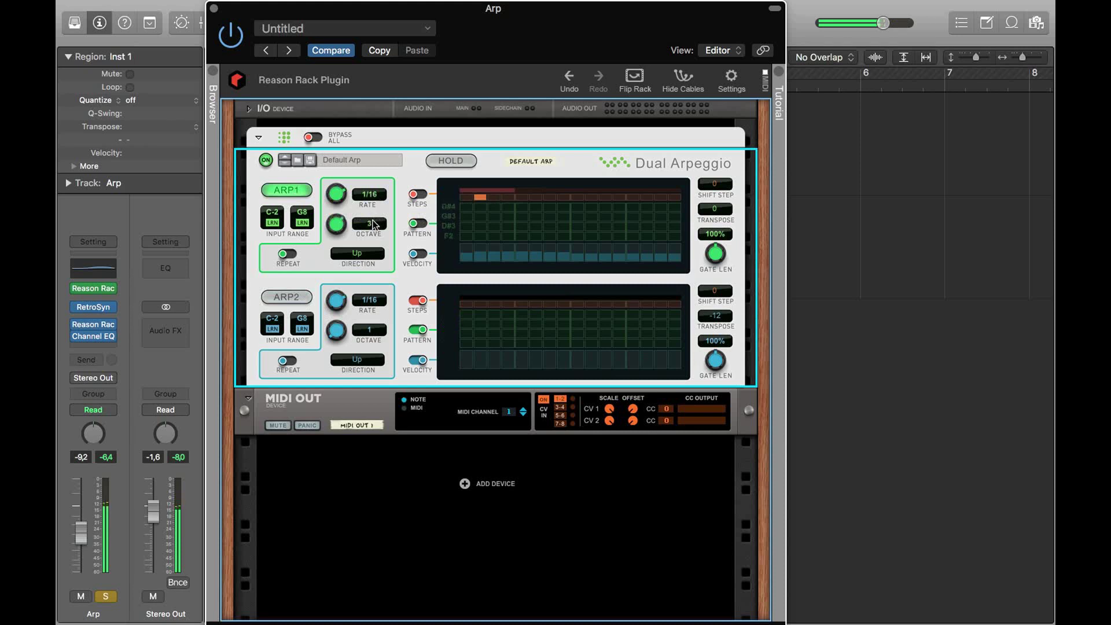
pyautogui.moveTo(372, 226); pyautogui.dragTo(373, 240)
# Audition ARP1's Down, Up+Down and Random directions.
pyautogui.click(360, 255)
pyautogui.click(366, 263)
pyautogui.click(364, 262)
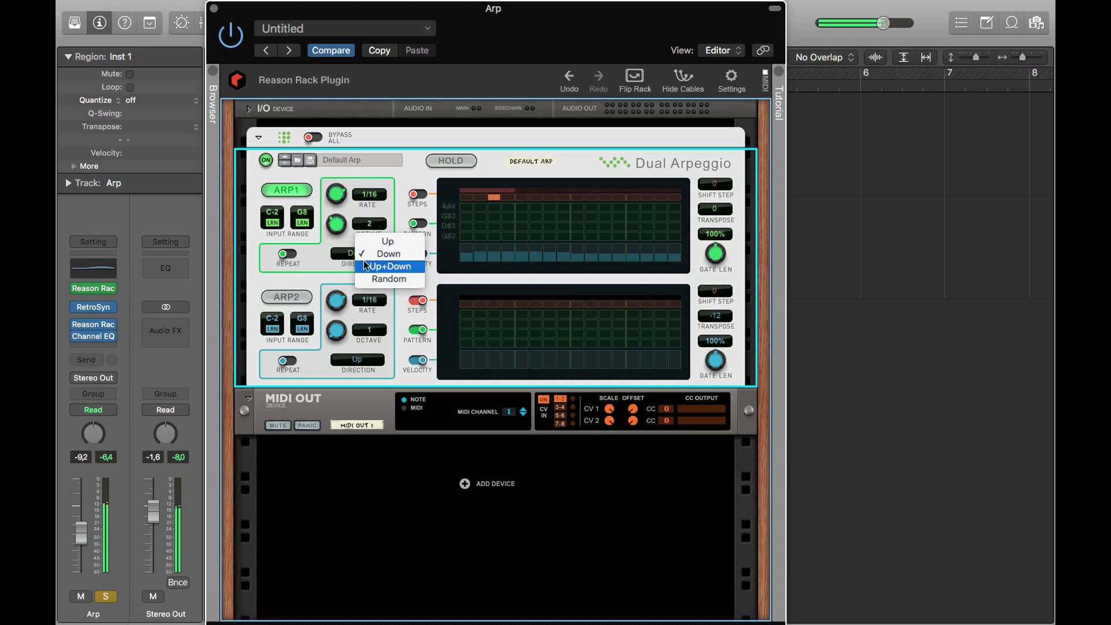
pyautogui.click(365, 265)
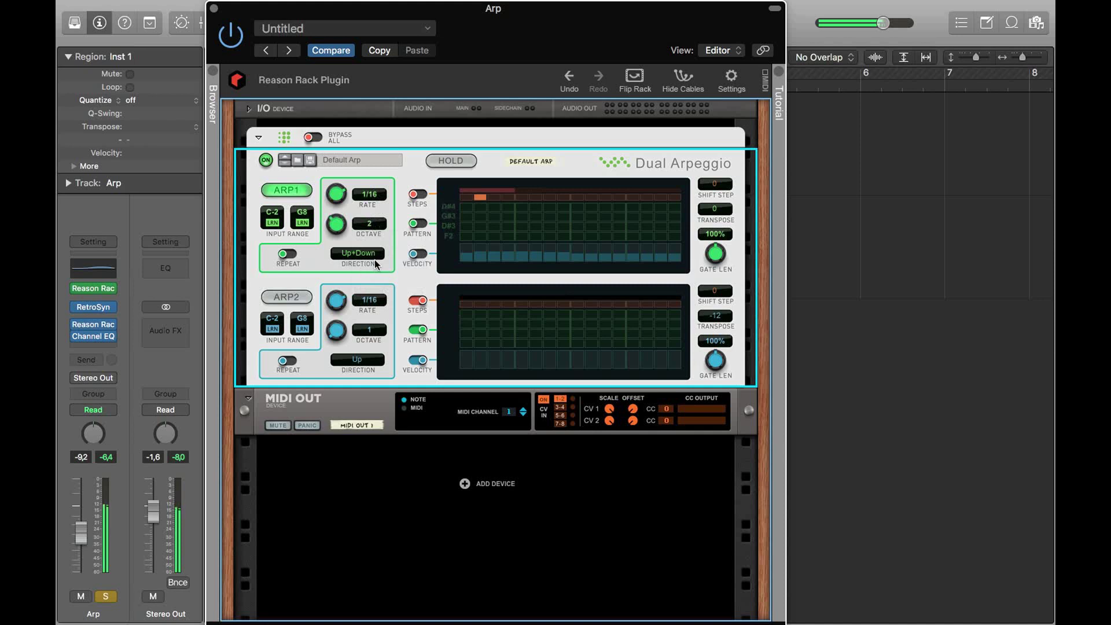
pyautogui.click(374, 261)
pyautogui.click(377, 268)
pyautogui.click(375, 255)
# Pick Up+Down from ARP1's Direction popup.
pyautogui.click(380, 242)
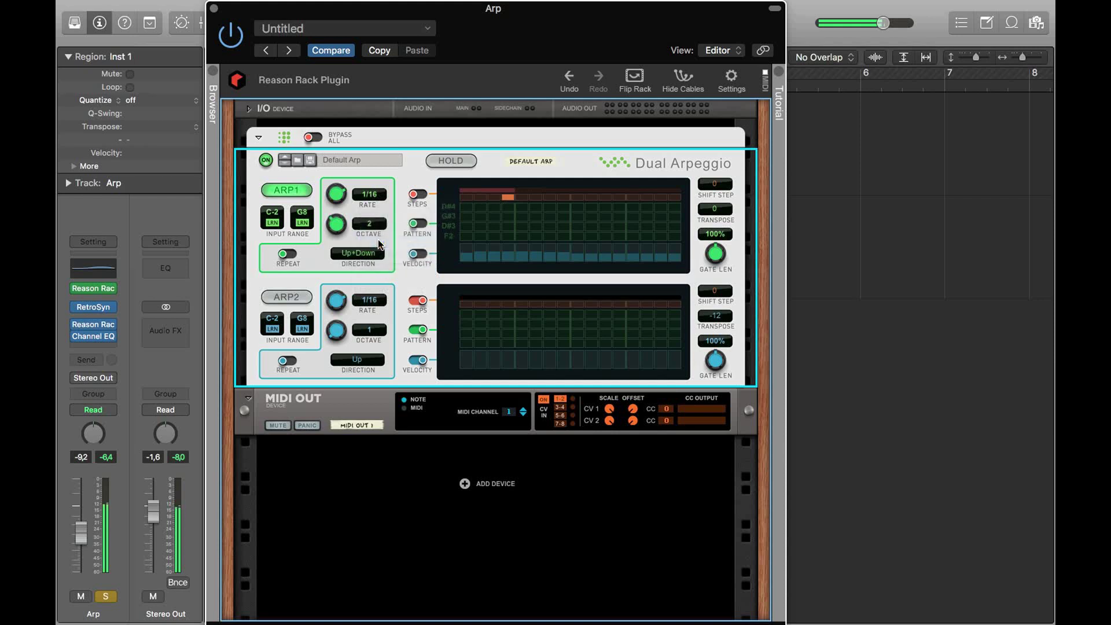